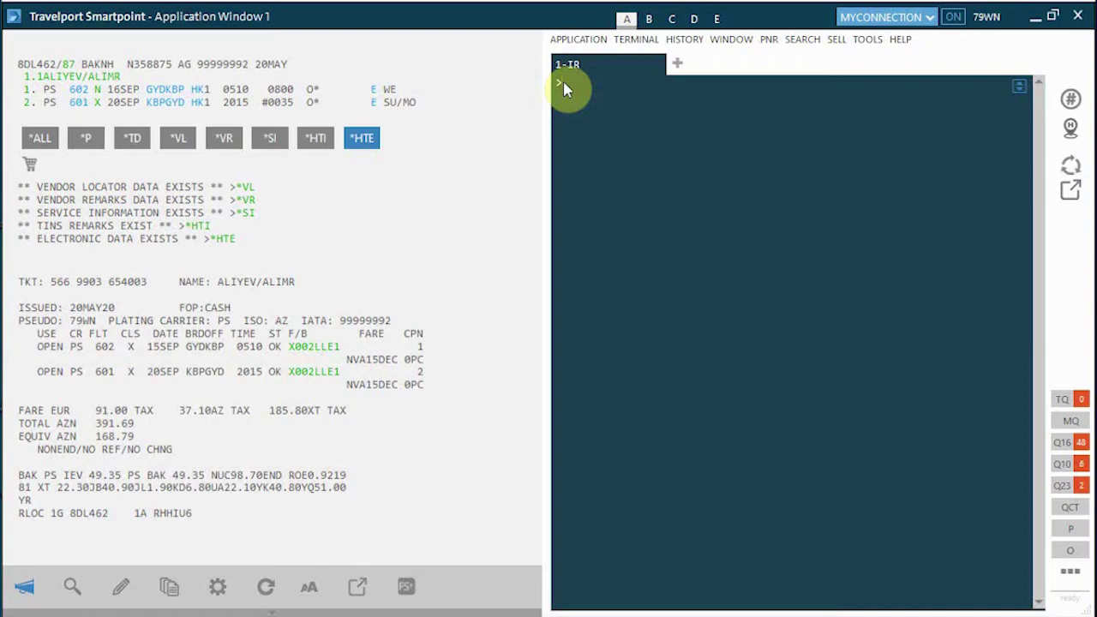
Launch Global Exchange Manager with the #GEM command and select the existing ticket issued 20MAY20 for reissue.
{"action": "type", "text": "#GEM"}
{"action": "key", "text": "Return"}
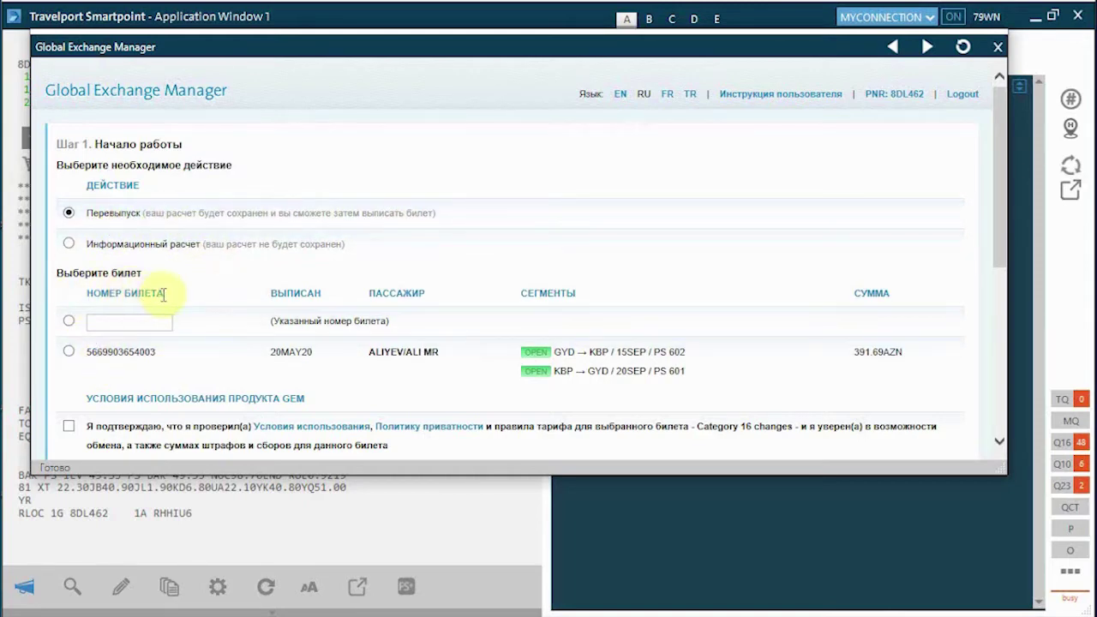
{"action": "left_click", "coordinate": [69, 352]}
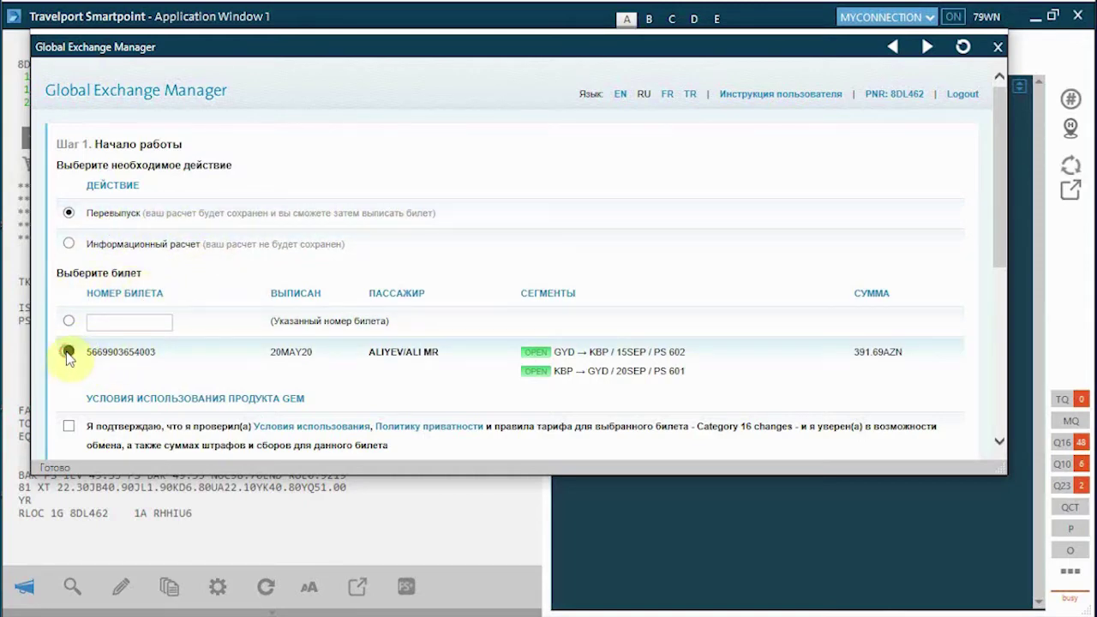
Confirm the GEM terms of use and Category 16 fare rule check, and proceed to the fare calculation.
{"action": "scroll", "coordinate": [204, 370], "scroll_direction": "down", "scroll_amount": 3}
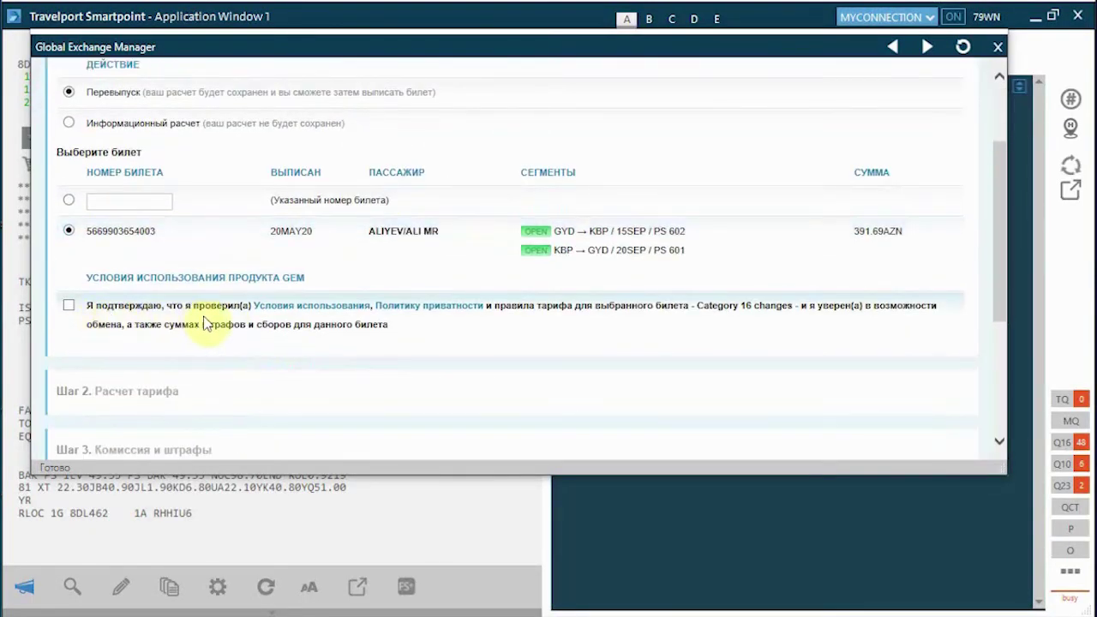
{"action": "left_click", "coordinate": [68, 306]}
{"action": "scroll", "coordinate": [257, 387], "scroll_direction": "down", "scroll_amount": 1}
{"action": "scroll", "coordinate": [257, 387], "scroll_direction": "down", "scroll_amount": 3}
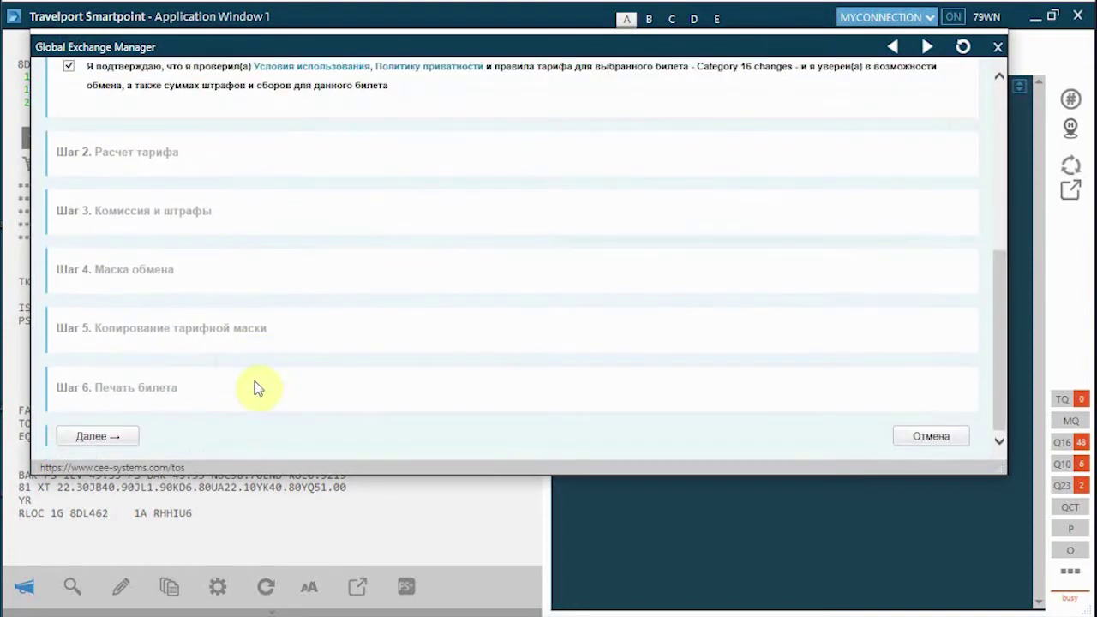
{"action": "left_click", "coordinate": [110, 434]}
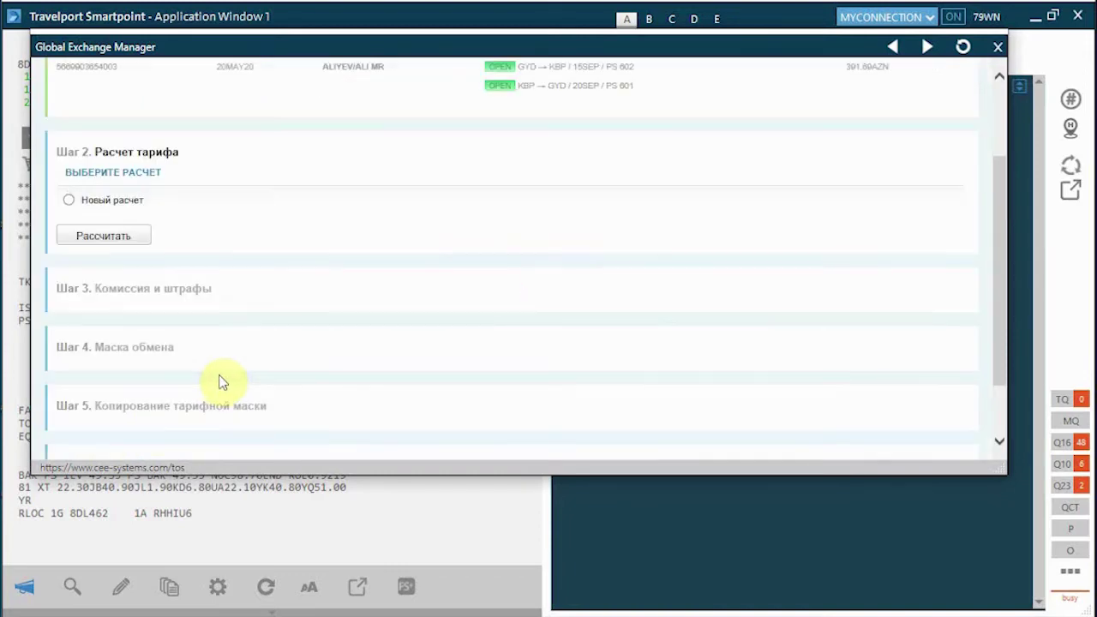
Start a new FQ fare calculation for the passenger and include all segments.
{"action": "left_click", "coordinate": [71, 202]}
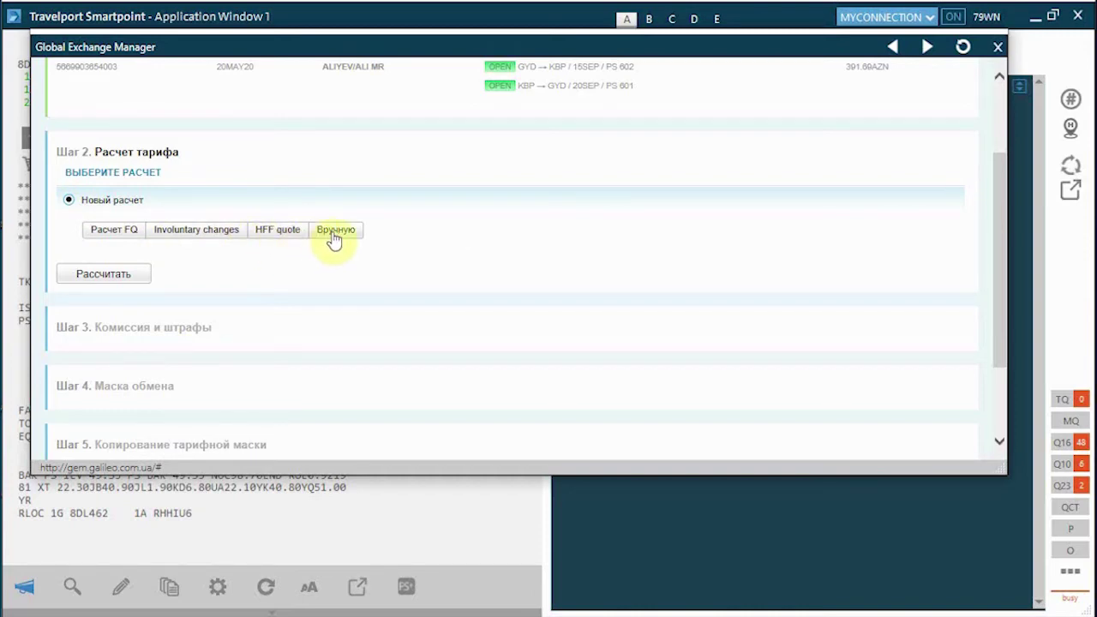
{"action": "left_click", "coordinate": [108, 232]}
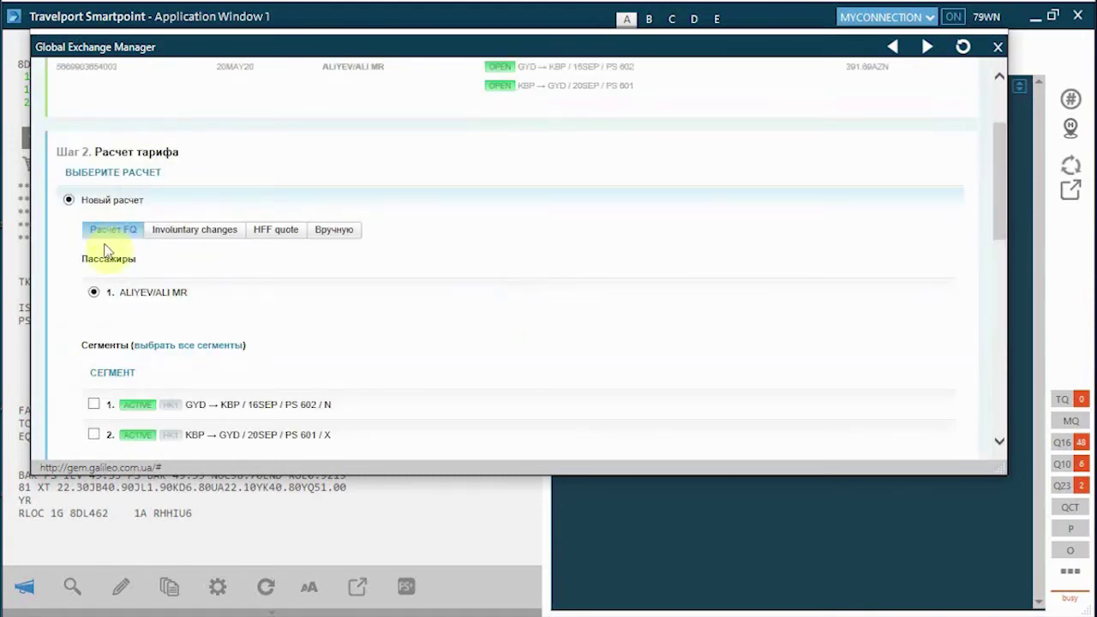
{"action": "scroll", "coordinate": [151, 309], "scroll_direction": "down", "scroll_amount": 1}
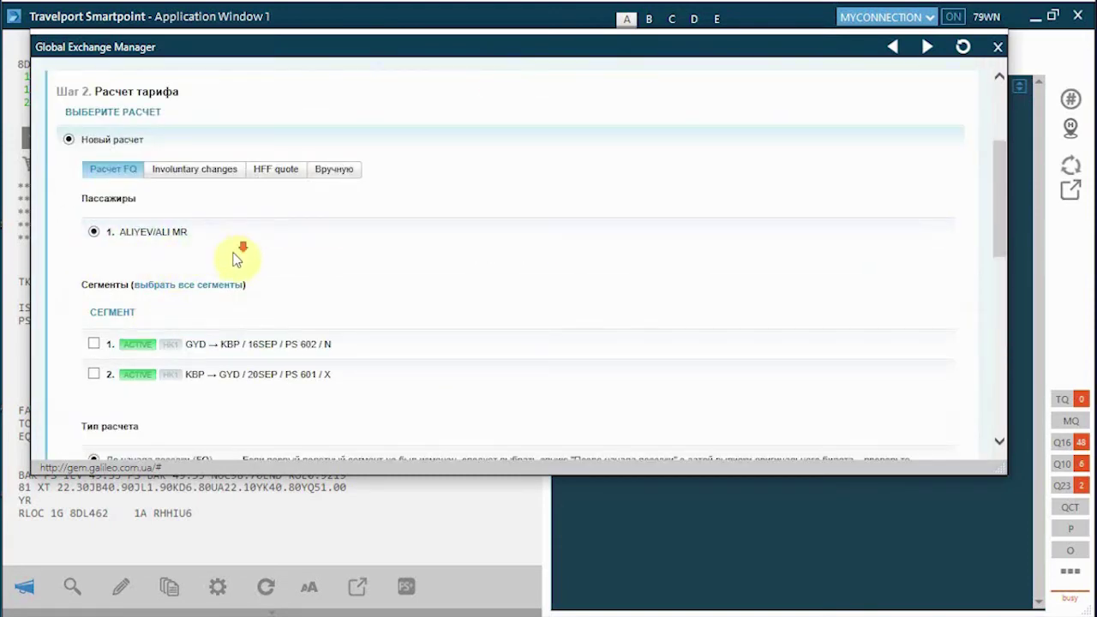
{"action": "scroll", "coordinate": [237, 257], "scroll_direction": "down", "scroll_amount": 1}
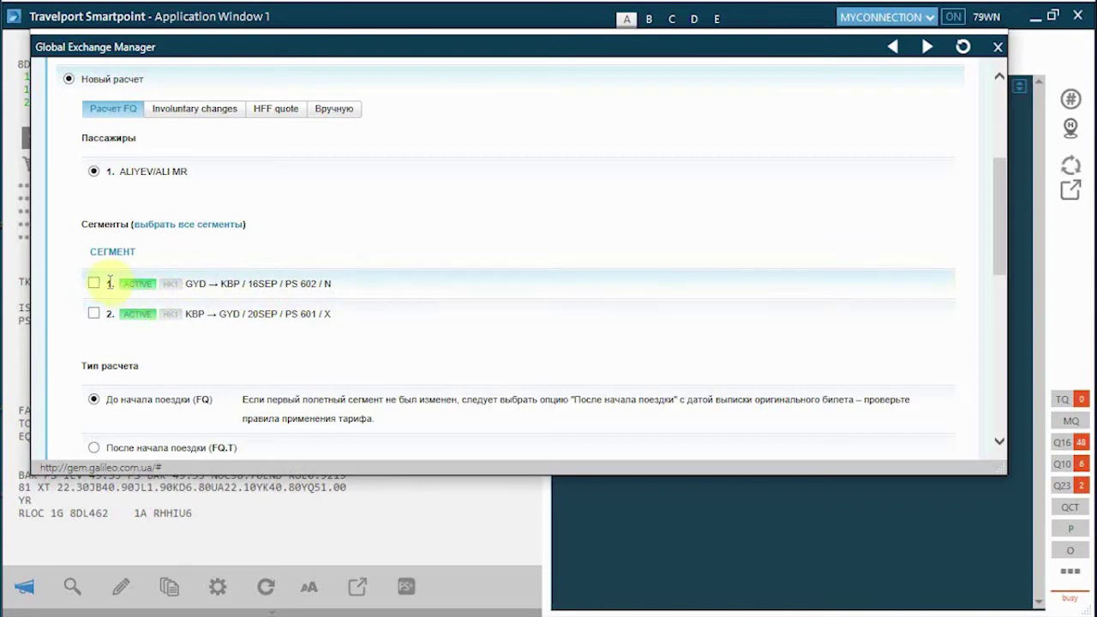
{"action": "left_click", "coordinate": [187, 226]}
Calculate the fare with the before-departure (FQ) type and passenger type ADT, leaving the other additional options empty.
{"action": "scroll", "coordinate": [225, 312], "scroll_direction": "down", "scroll_amount": 1}
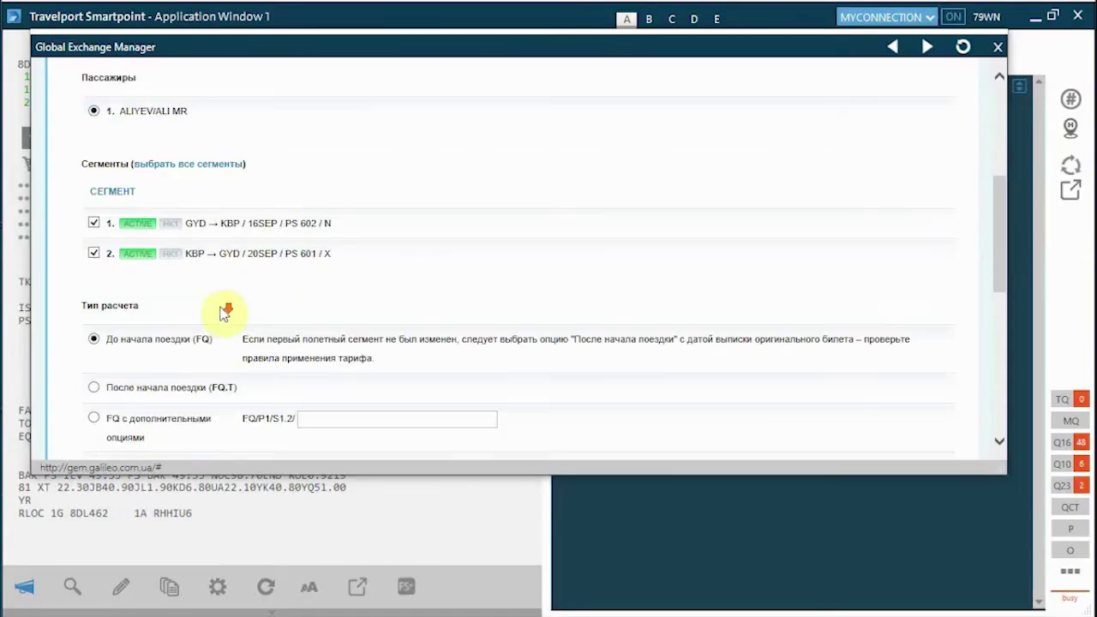
{"action": "scroll", "coordinate": [224, 312], "scroll_direction": "down", "scroll_amount": 2}
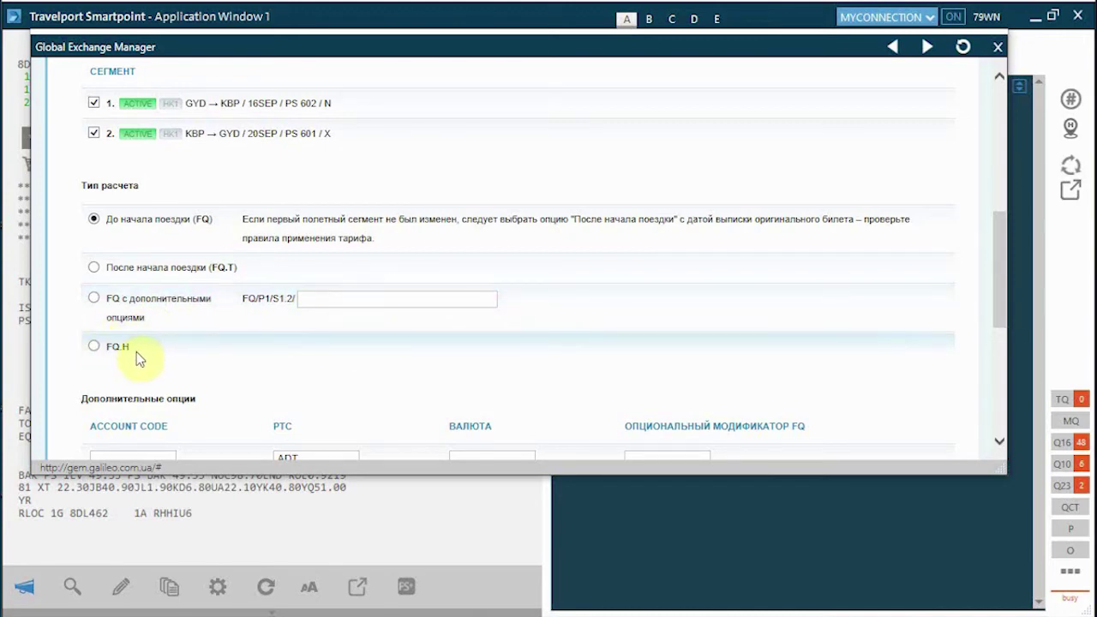
{"action": "scroll", "coordinate": [247, 361], "scroll_direction": "down", "scroll_amount": 1}
{"action": "scroll", "coordinate": [250, 359], "scroll_direction": "down", "scroll_amount": 2}
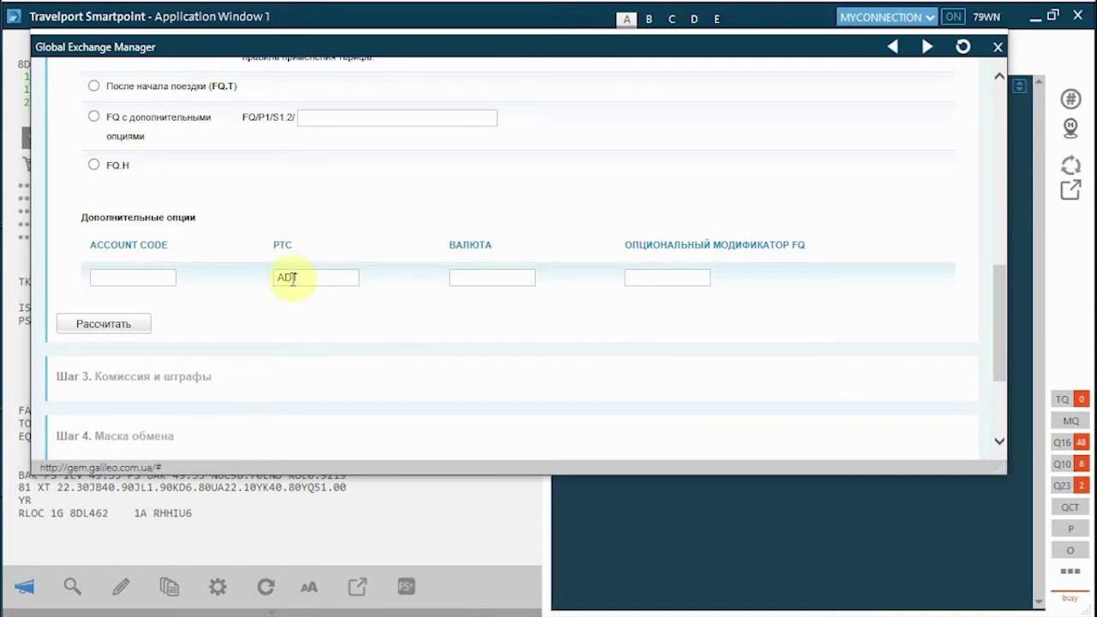
{"action": "left_click", "coordinate": [115, 327]}
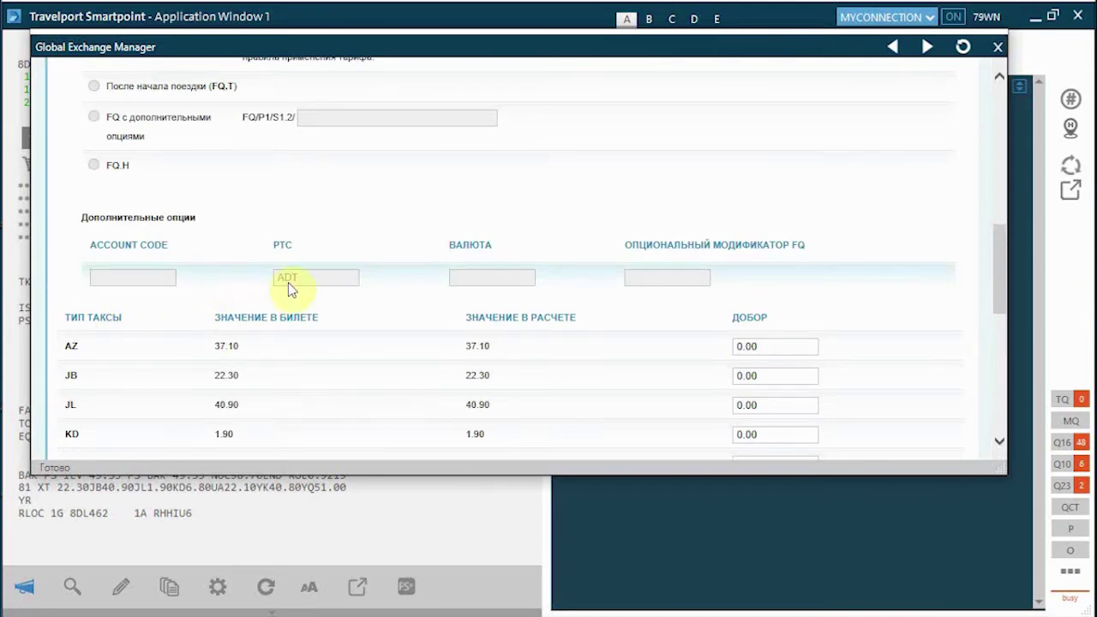
Check the tax and fare differences against the original ticket and new fare quote, and continue to commission and penalties.
{"action": "scroll", "coordinate": [334, 285], "scroll_direction": "down", "scroll_amount": 5}
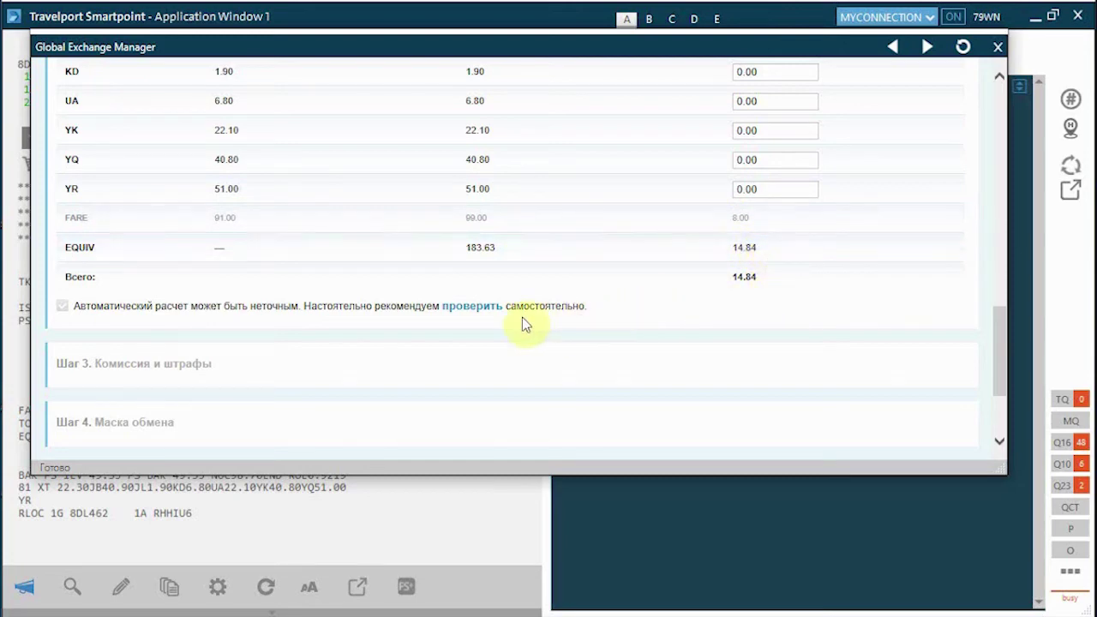
{"action": "left_click", "coordinate": [472, 306]}
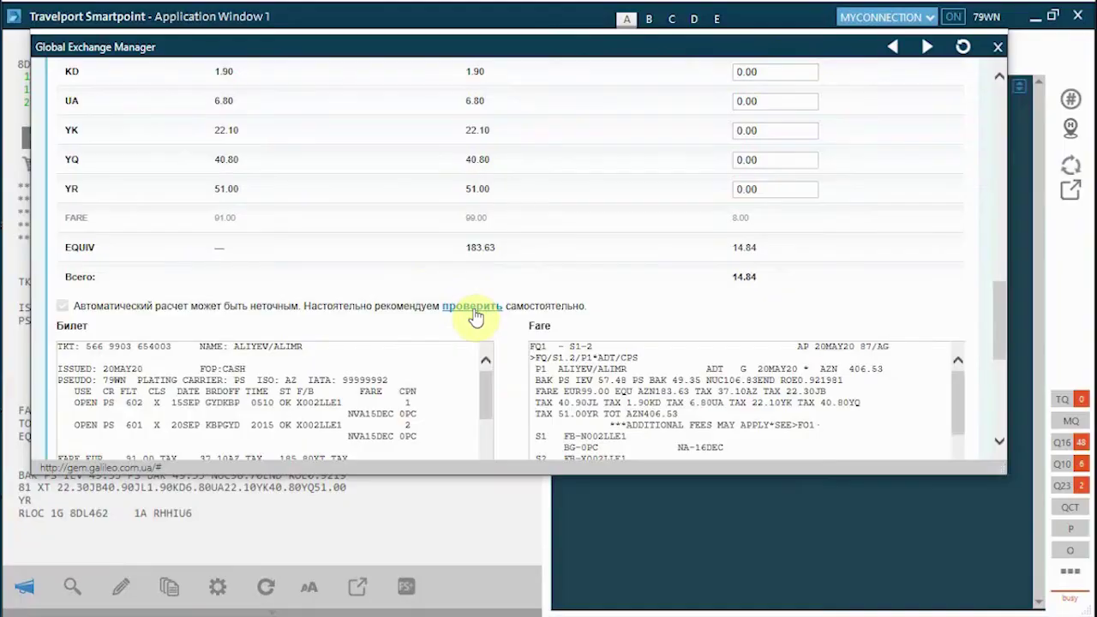
{"action": "scroll", "coordinate": [493, 295], "scroll_direction": "down", "scroll_amount": 2}
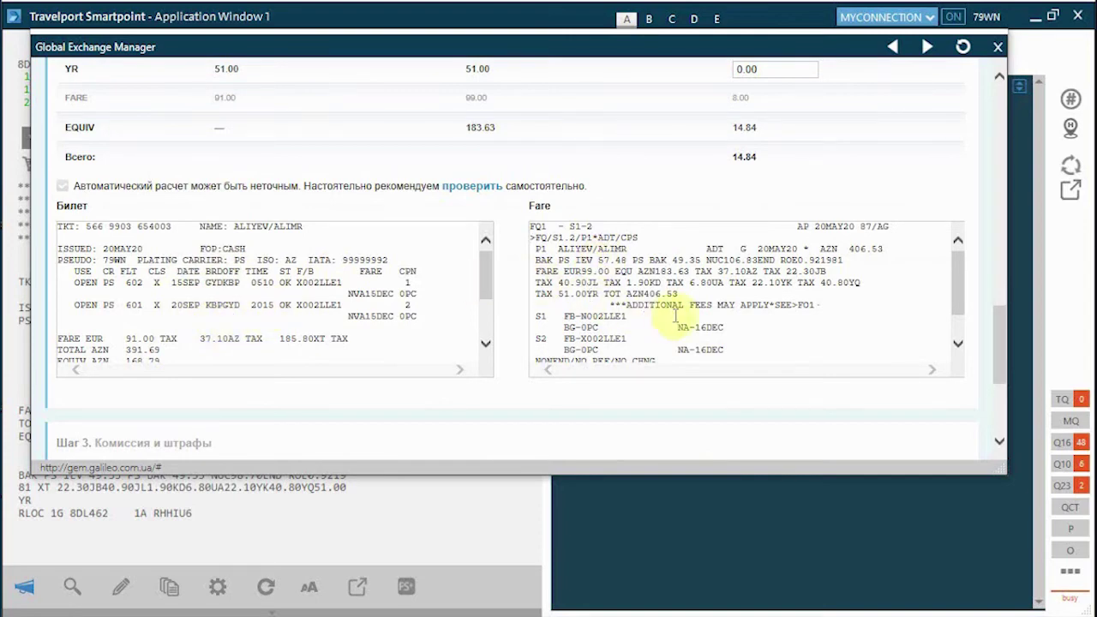
{"action": "scroll", "coordinate": [480, 339], "scroll_direction": "down", "scroll_amount": 1}
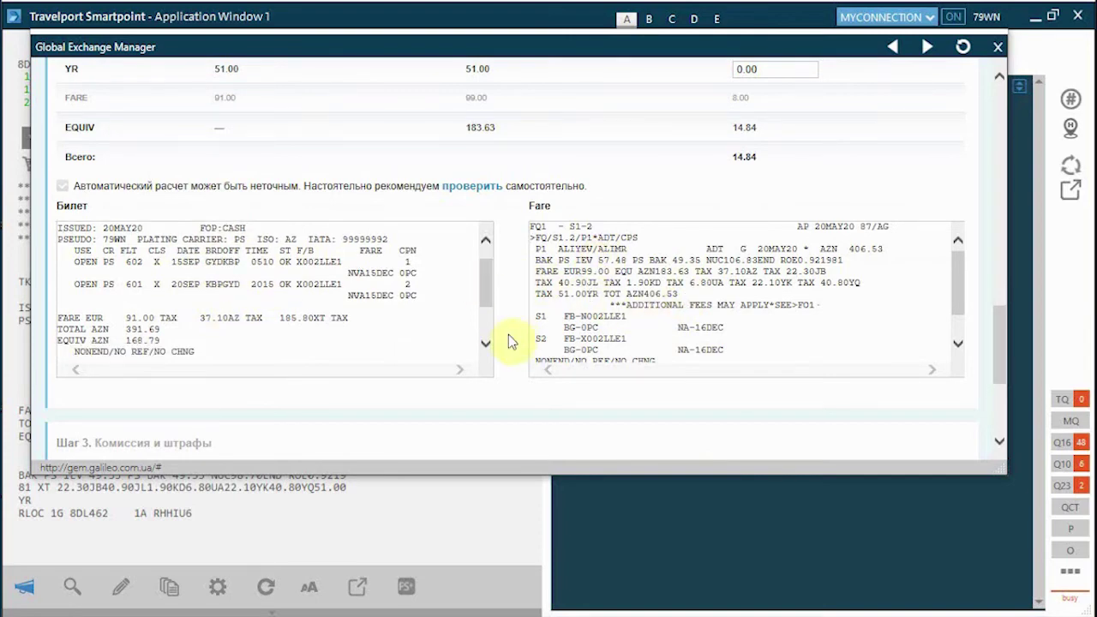
{"action": "scroll", "coordinate": [508, 340], "scroll_direction": "down", "scroll_amount": 3}
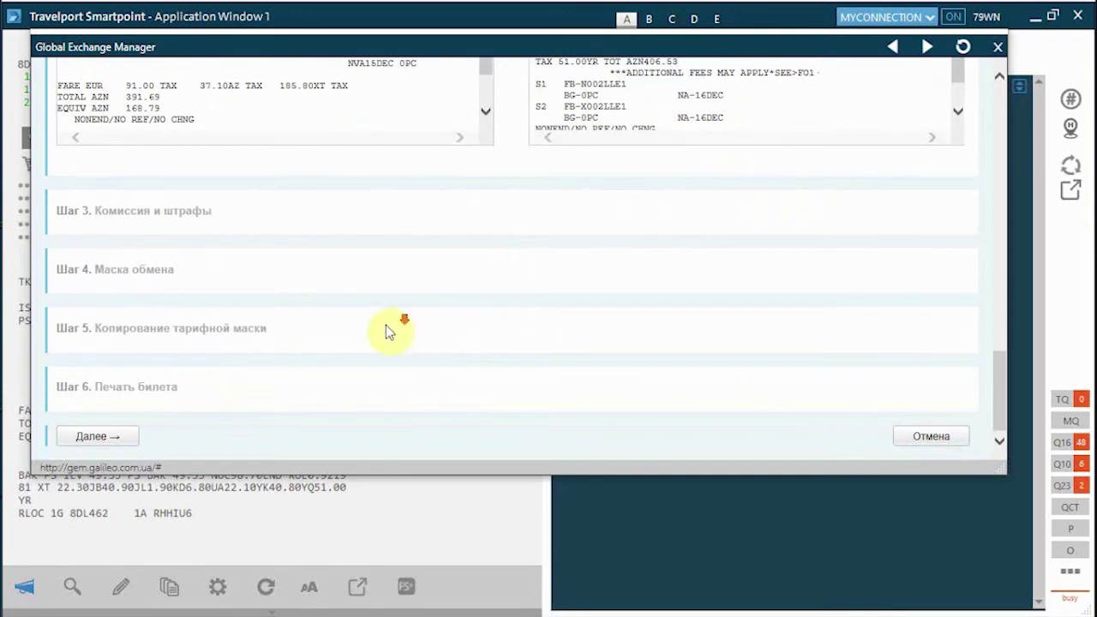
{"action": "left_click", "coordinate": [91, 435]}
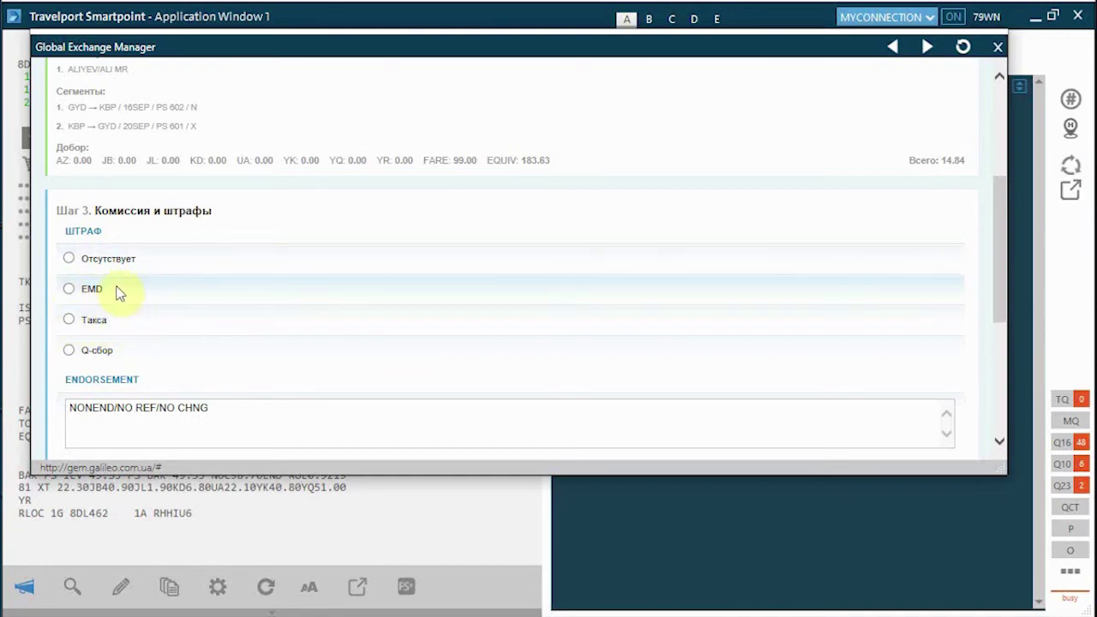
Choose EMD as the penalty method with the PENALTY FEE template and set the amount to 50.00 AZN.
{"action": "left_click", "coordinate": [68, 290]}
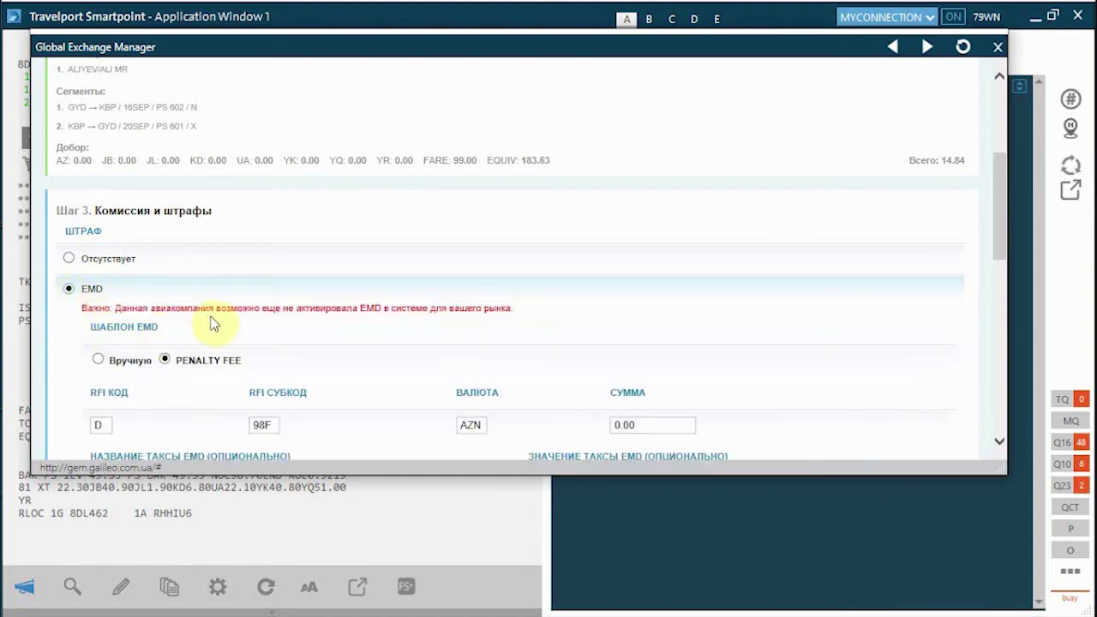
{"action": "scroll", "coordinate": [258, 311], "scroll_direction": "down", "scroll_amount": 2}
{"action": "scroll", "coordinate": [256, 315], "scroll_direction": "down", "scroll_amount": 1}
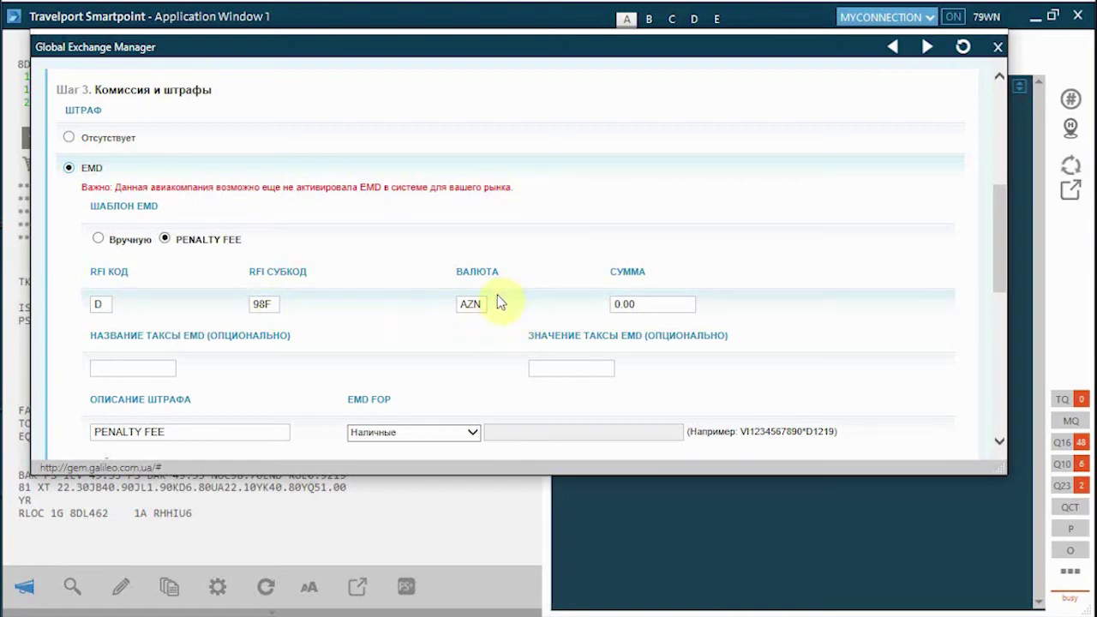
{"action": "left_click", "coordinate": [652, 308]}
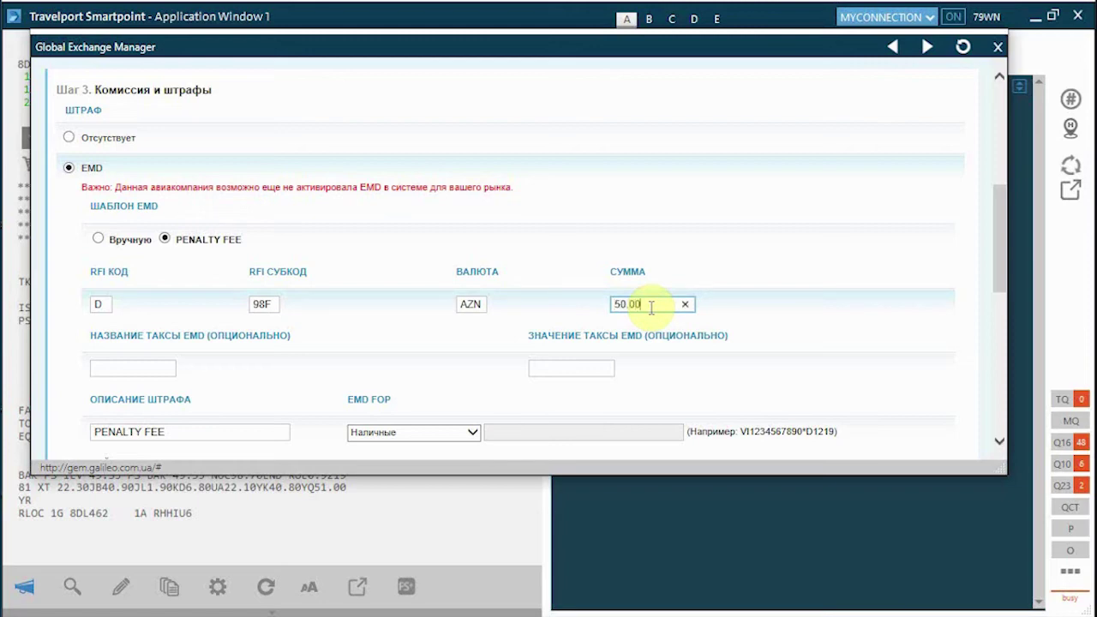
Keep cash payment, local EMD printing, the existing endorsement and 0 percent commission, and continue to the exchange mask.
{"action": "scroll", "coordinate": [677, 291], "scroll_direction": "down", "scroll_amount": 3}
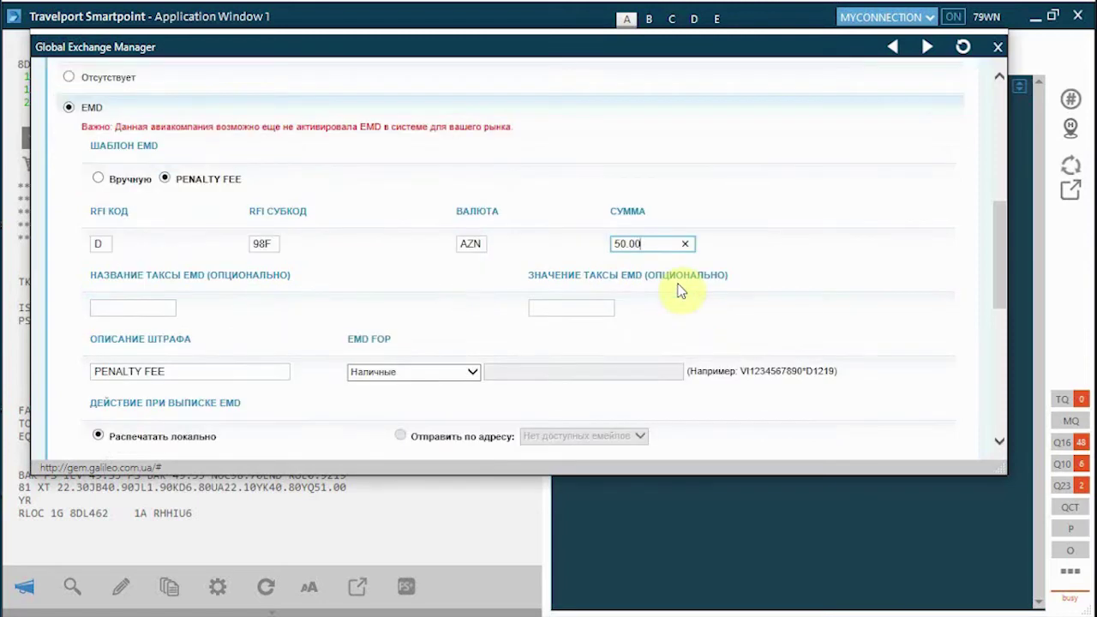
{"action": "scroll", "coordinate": [678, 291], "scroll_direction": "down", "scroll_amount": 2}
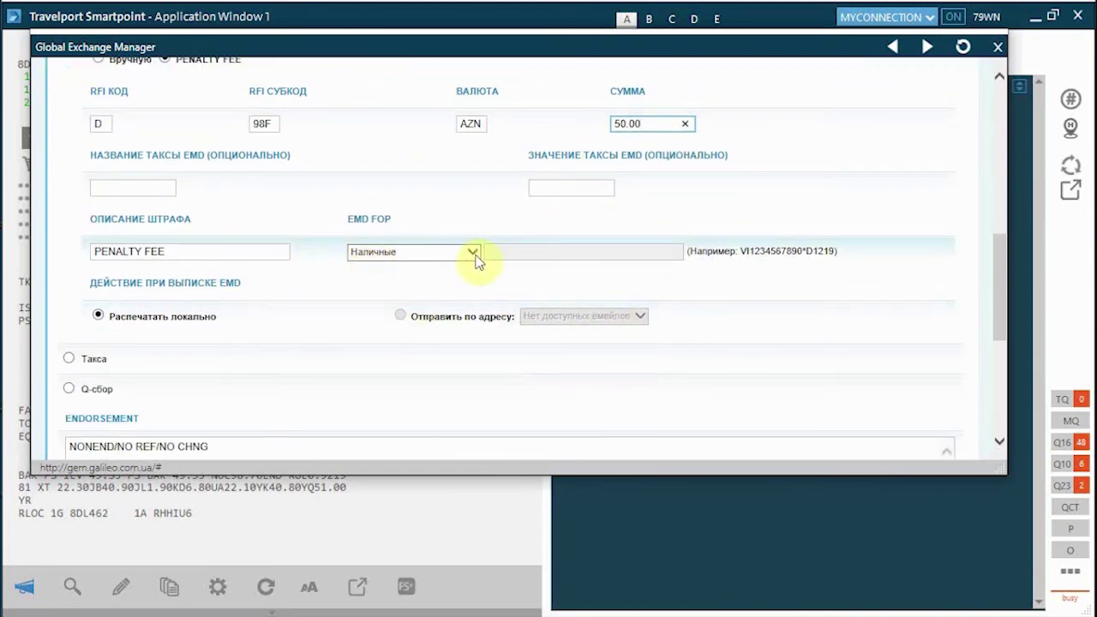
{"action": "scroll", "coordinate": [321, 352], "scroll_direction": "down", "scroll_amount": 2}
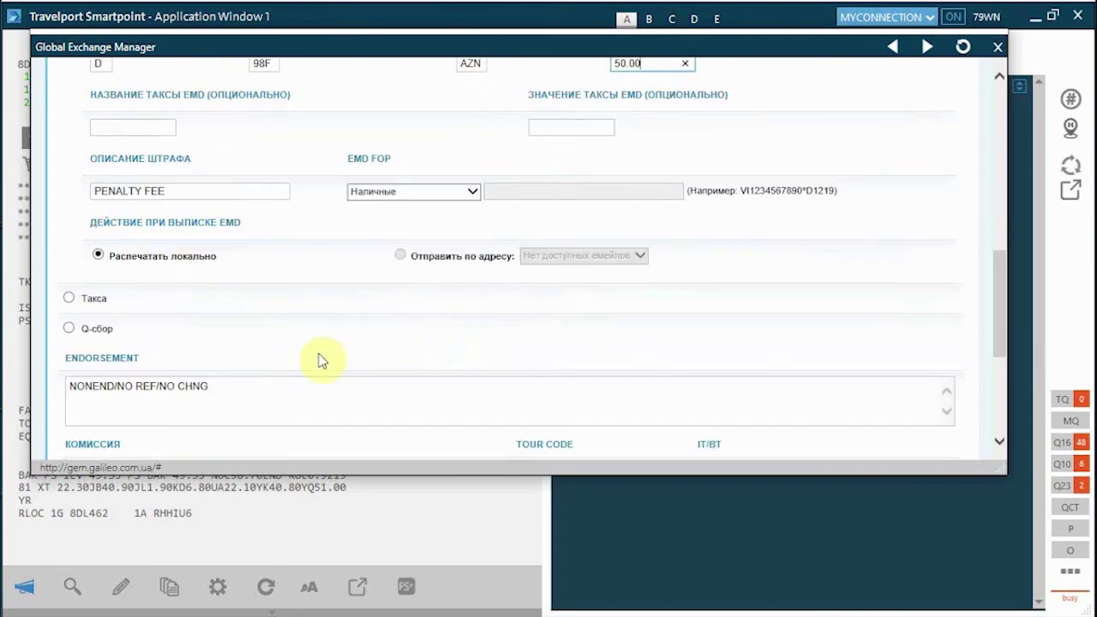
{"action": "scroll", "coordinate": [321, 360], "scroll_direction": "down", "scroll_amount": 6}
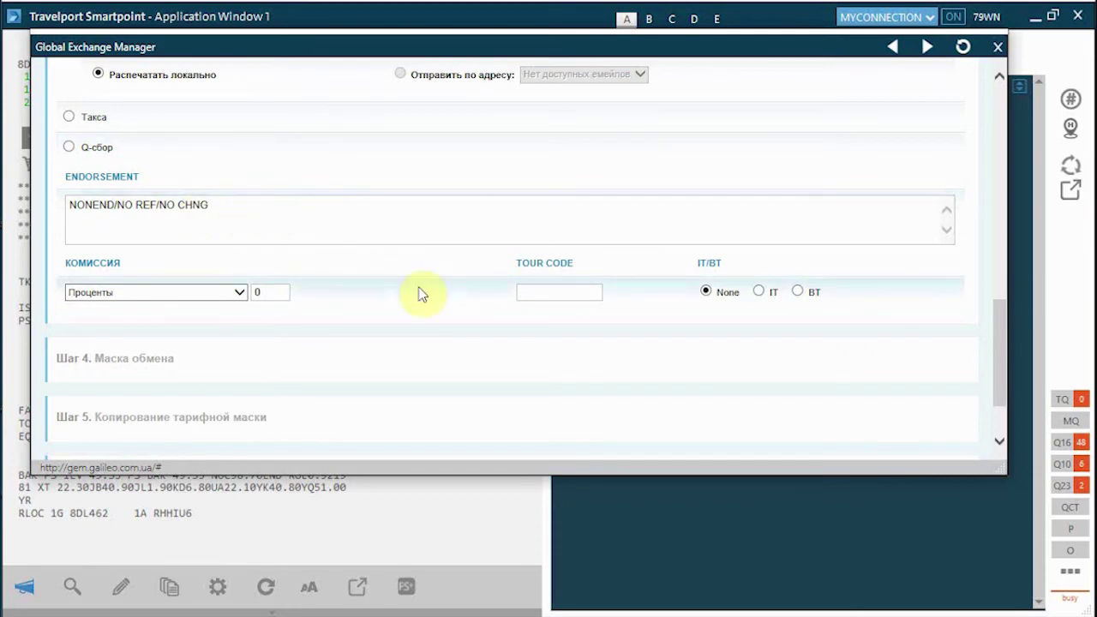
{"action": "scroll", "coordinate": [419, 292], "scroll_direction": "down", "scroll_amount": 1}
{"action": "scroll", "coordinate": [420, 292], "scroll_direction": "down", "scroll_amount": 2}
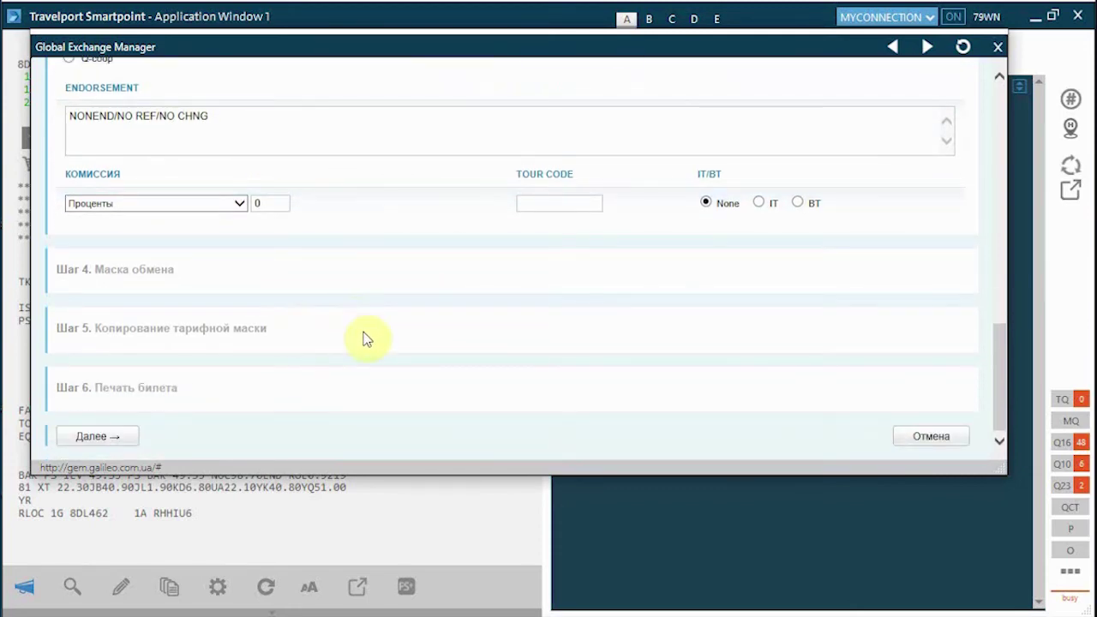
{"action": "left_click", "coordinate": [121, 437]}
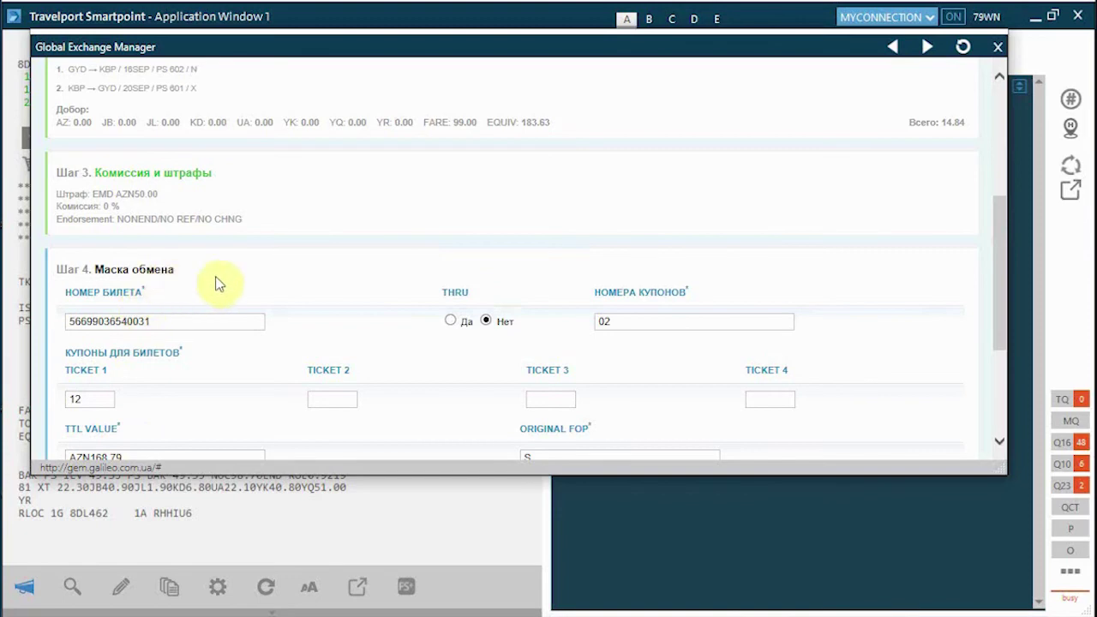
Accept the prefilled ticket, coupon, total value and PD tax data in the exchange mask and continue to the form of payment.
{"action": "scroll", "coordinate": [311, 293], "scroll_direction": "down", "scroll_amount": 1}
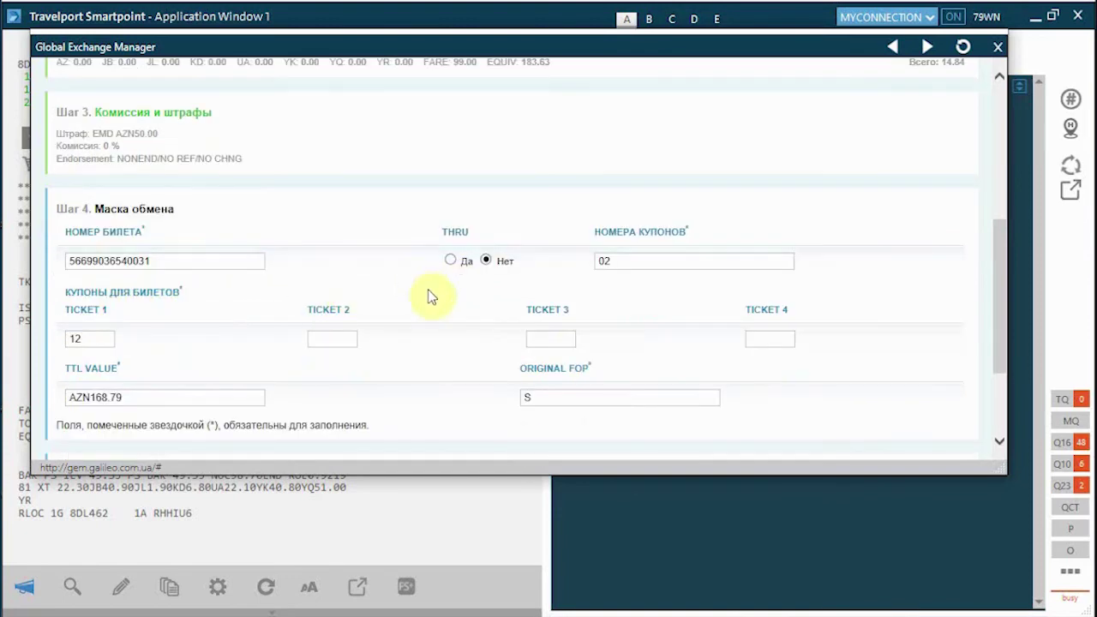
{"action": "scroll", "coordinate": [448, 317], "scroll_direction": "down", "scroll_amount": 2}
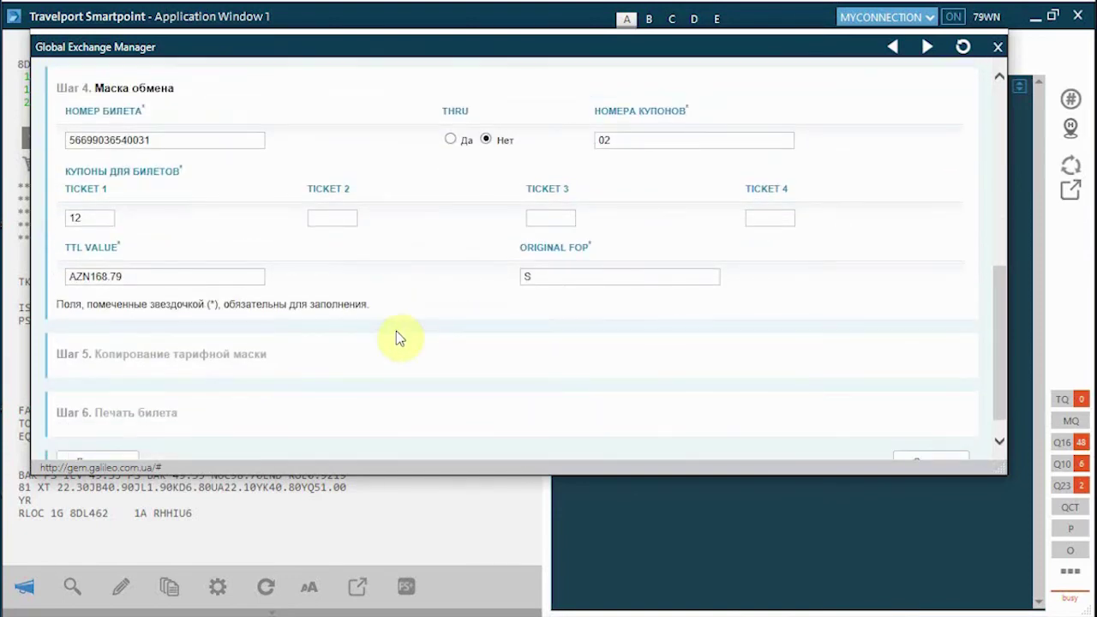
{"action": "scroll", "coordinate": [453, 329], "scroll_direction": "down", "scroll_amount": 1}
{"action": "left_click", "coordinate": [128, 437]}
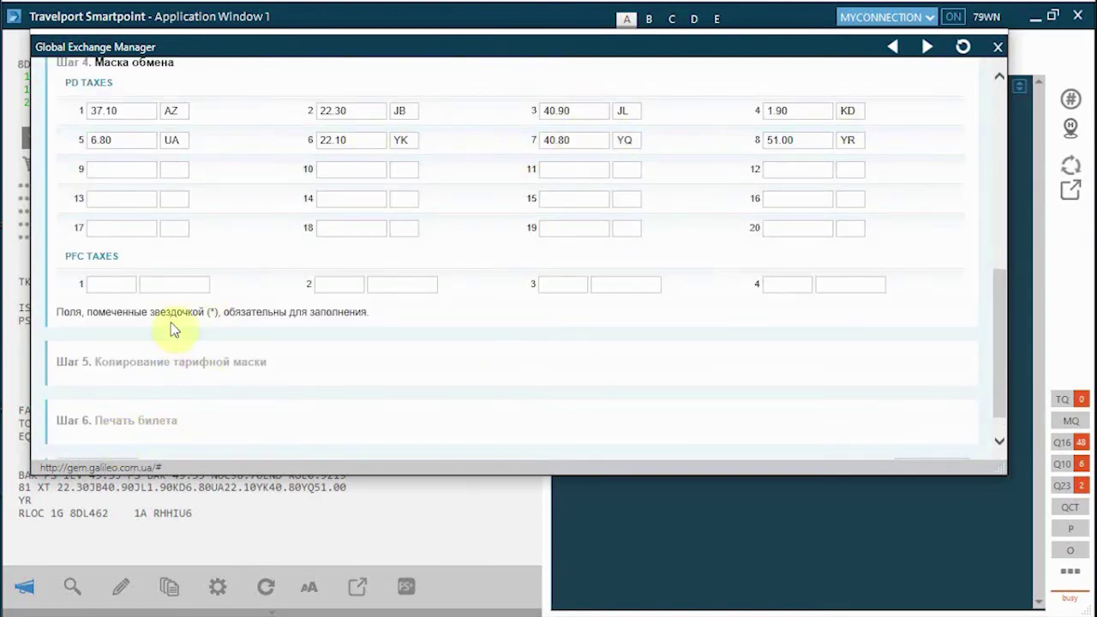
{"action": "scroll", "coordinate": [172, 330], "scroll_direction": "down", "scroll_amount": 1}
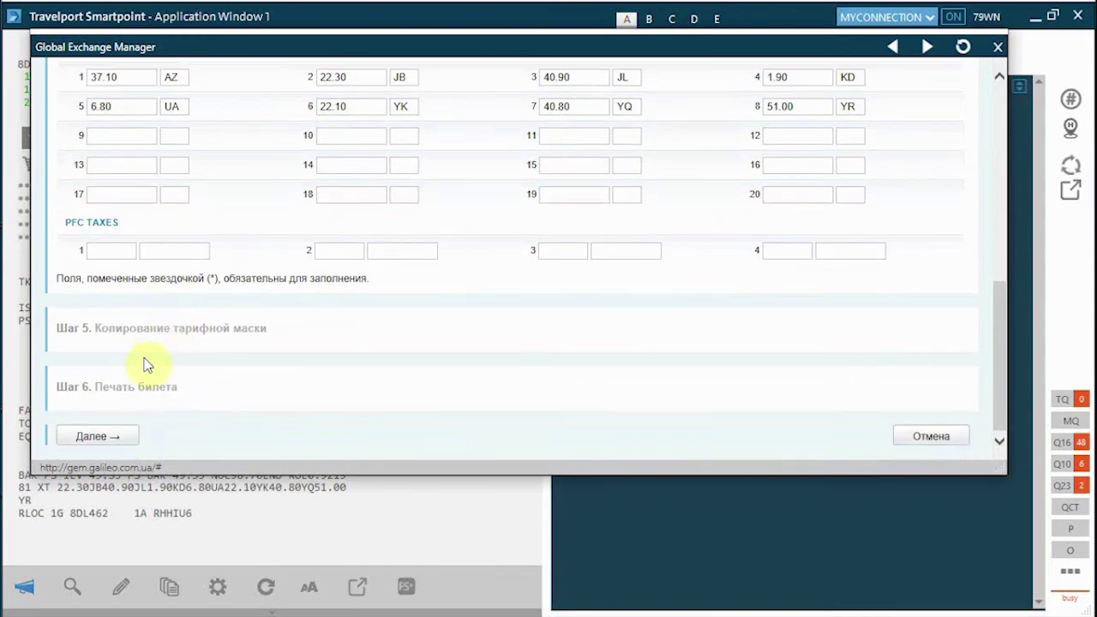
{"action": "left_click", "coordinate": [93, 441]}
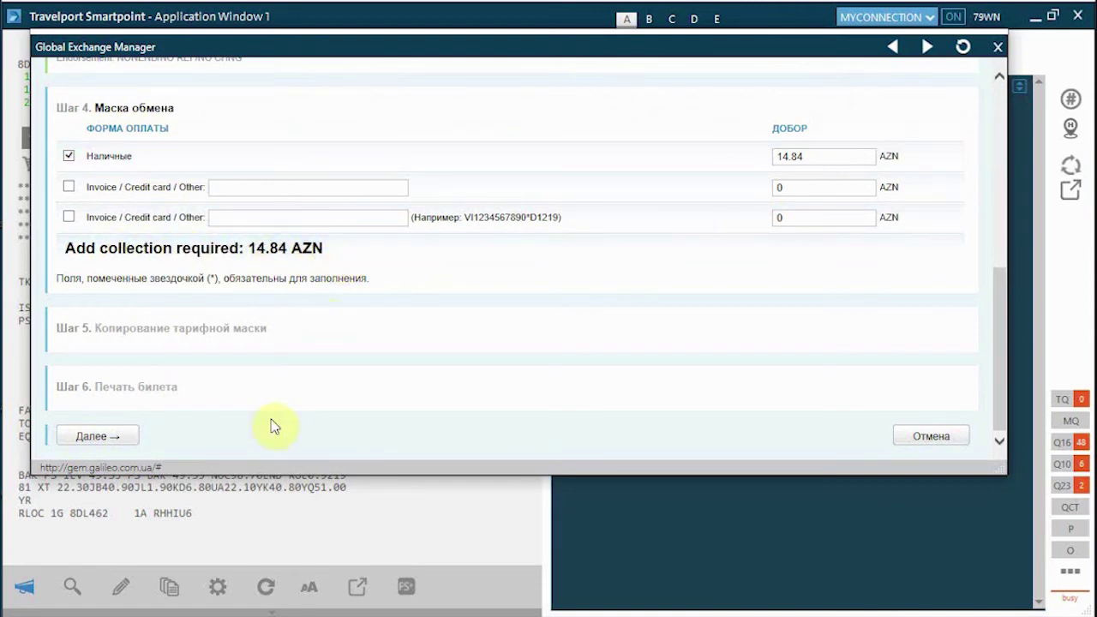
Submit the 14.84 AZN additional collection as cash and continue past the fare mask copying to ticket printing.
{"action": "left_click", "coordinate": [101, 442]}
{"action": "left_click", "coordinate": [94, 440]}
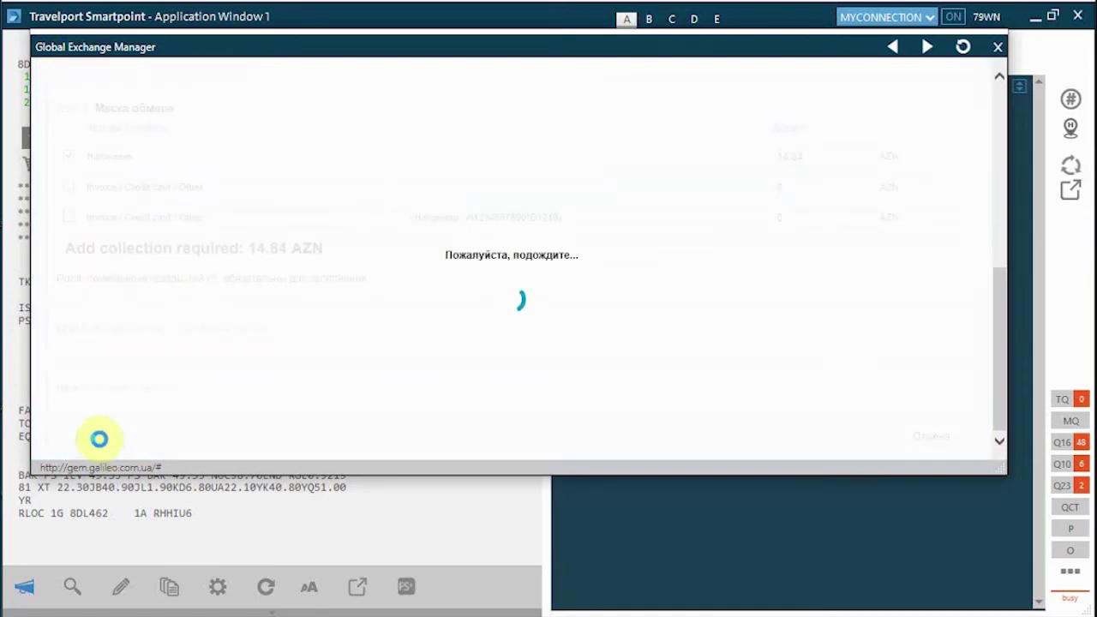
{"action": "left_click", "coordinate": [100, 439]}
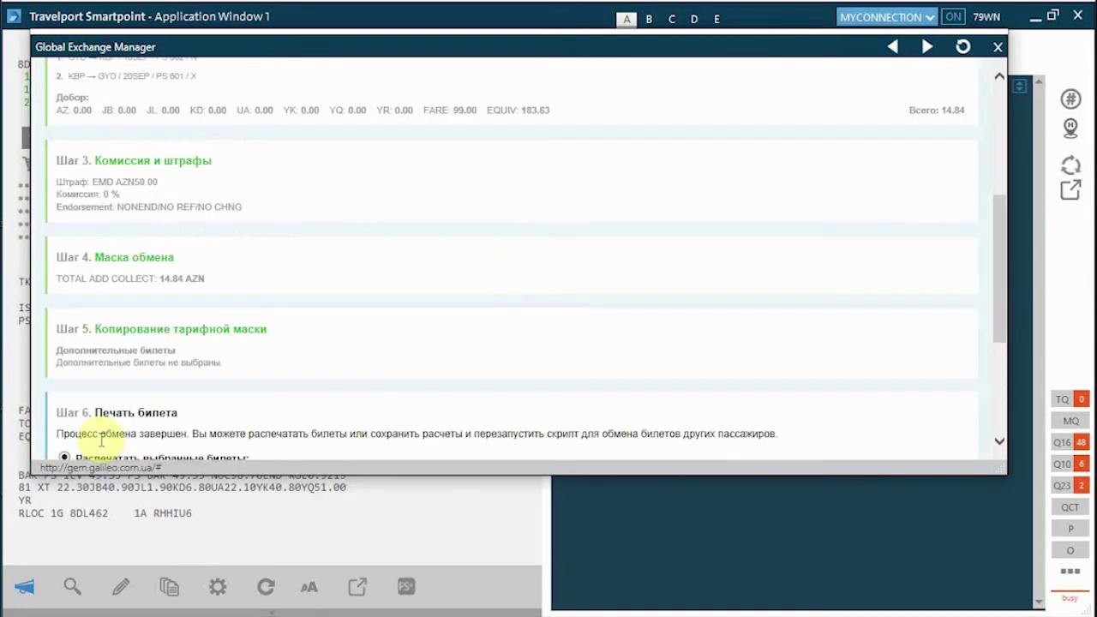
Print the passenger's exchanged ticket with the additional collection amounts confirmed, and close Global Exchange Manager.
{"action": "scroll", "coordinate": [357, 345], "scroll_direction": "down", "scroll_amount": 3}
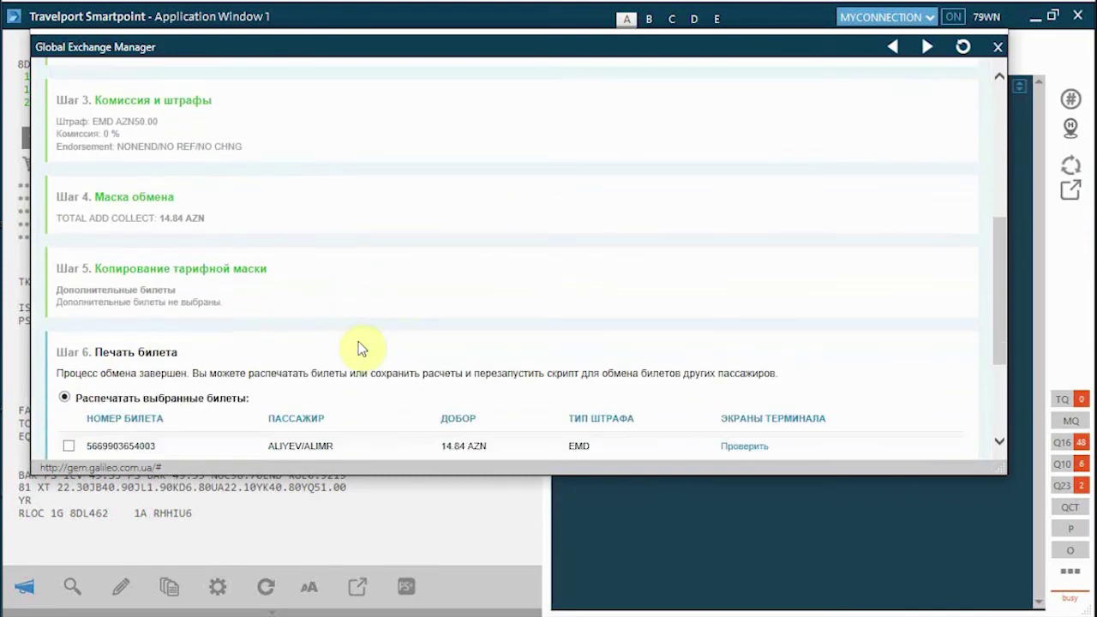
{"action": "scroll", "coordinate": [358, 341], "scroll_direction": "down", "scroll_amount": 2}
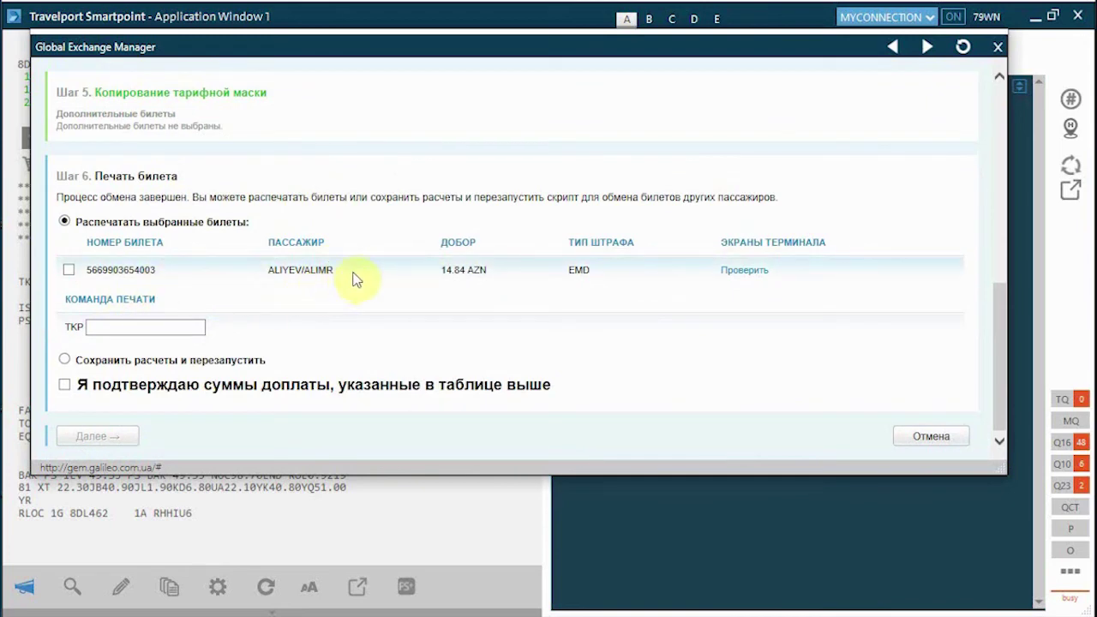
{"action": "left_click", "coordinate": [68, 272]}
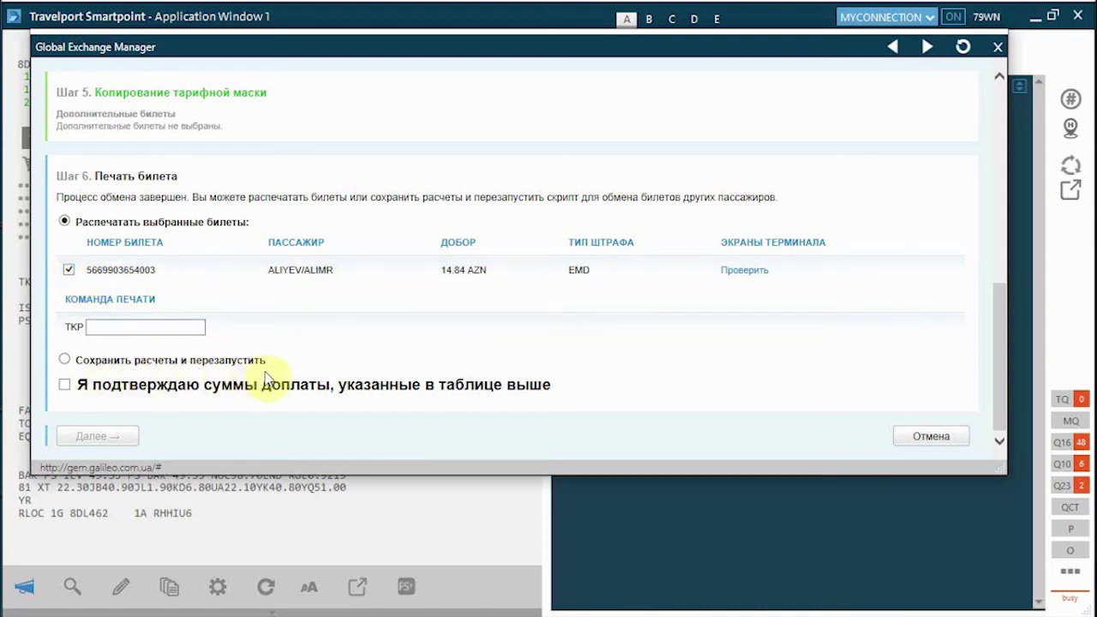
{"action": "left_click", "coordinate": [65, 385]}
{"action": "left_click", "coordinate": [96, 437]}
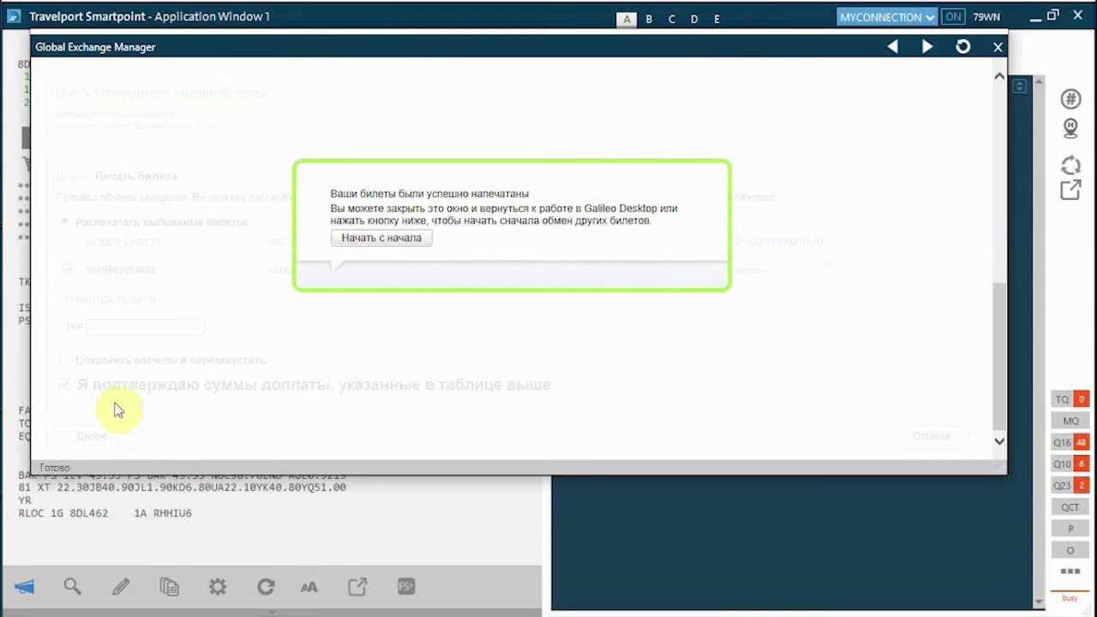
{"action": "left_click", "coordinate": [1000, 48]}
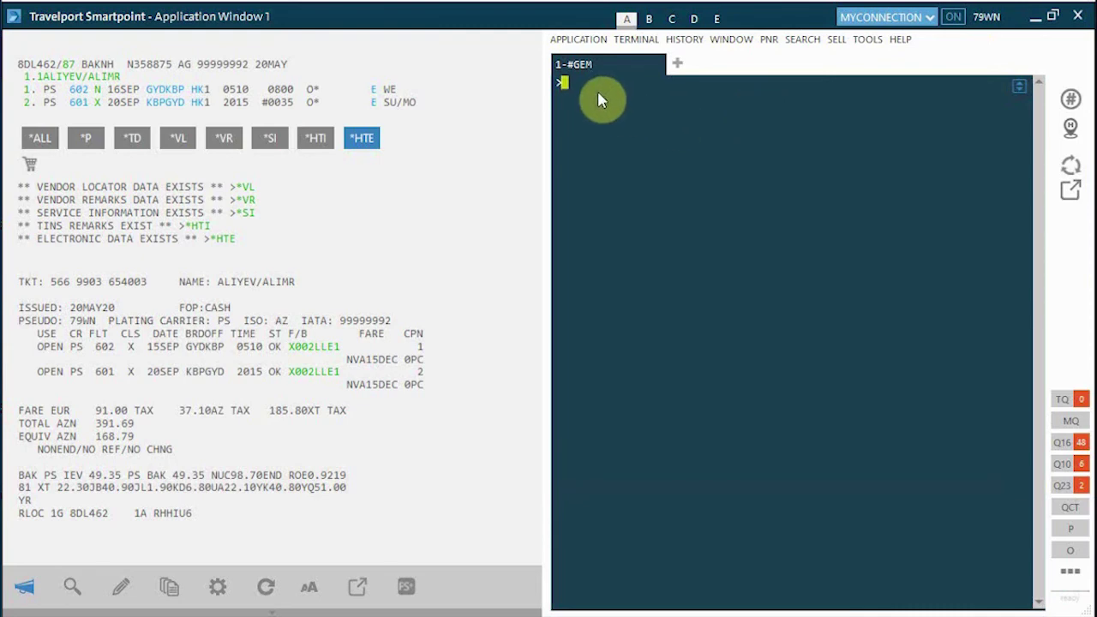
Ignore and retrieve the booking with IR, and display the penalty fee EMD from the electronic miscellaneous document list.
{"action": "type", "text": "IR"}
{"action": "key", "text": "Return"}
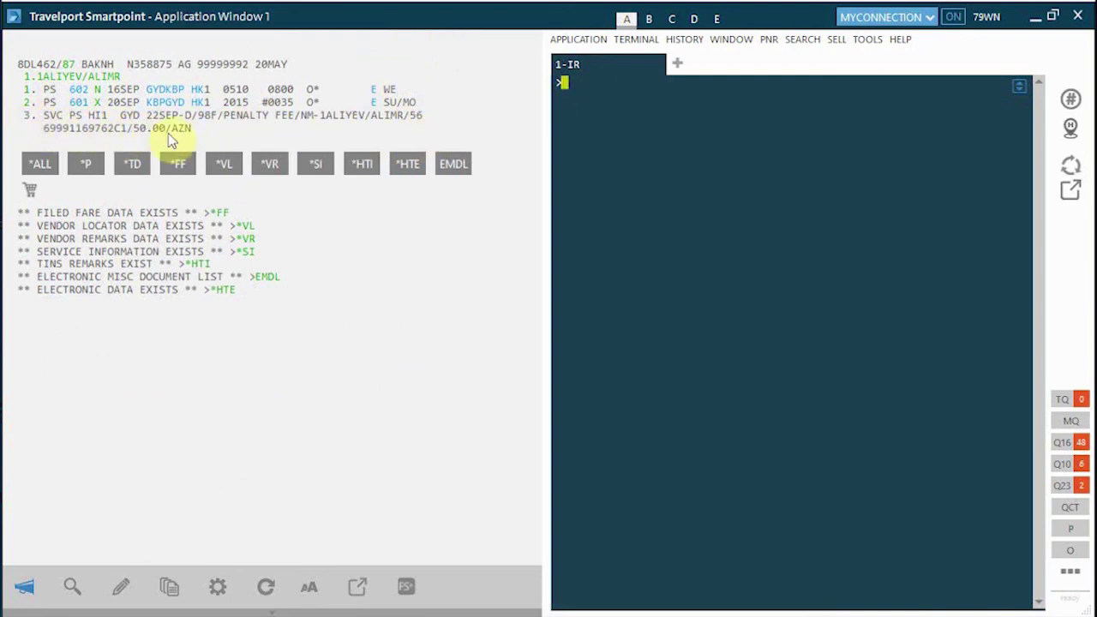
{"action": "left_click", "coordinate": [454, 165]}
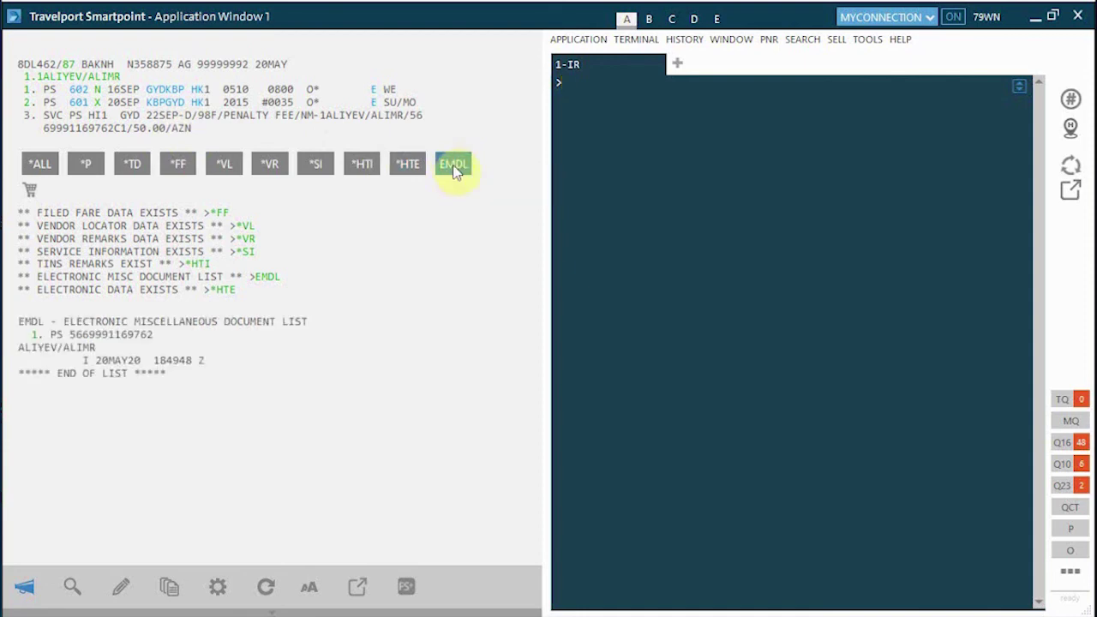
{"action": "left_click", "coordinate": [36, 337]}
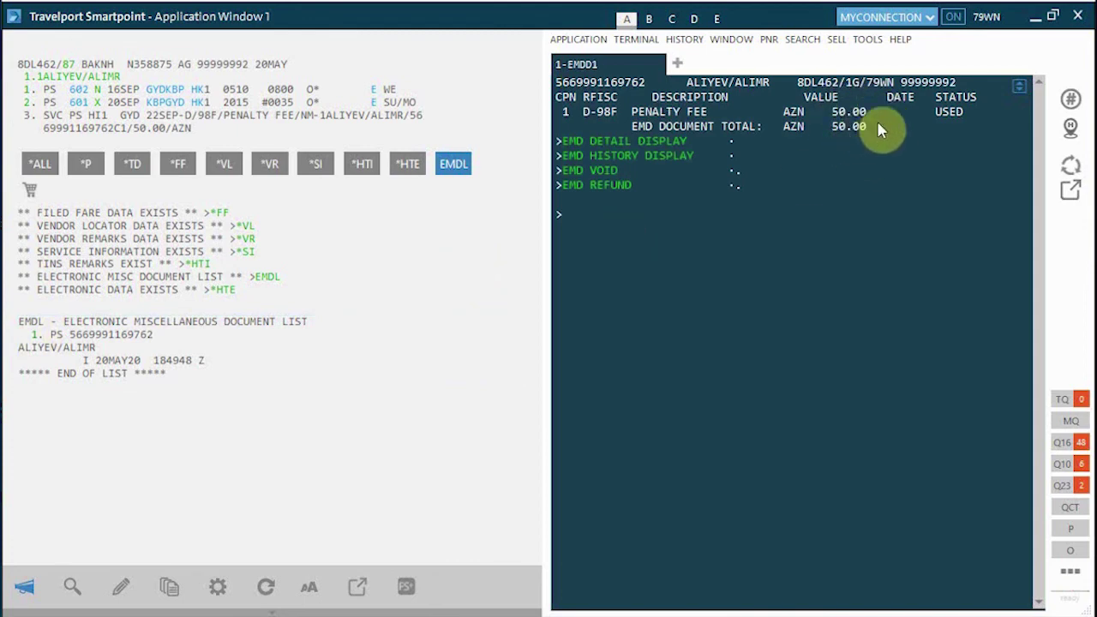
Display the original ticket and the reissued one from the electronic ticket list, and retrieve the booking again with IR.
{"action": "left_click", "coordinate": [407, 170]}
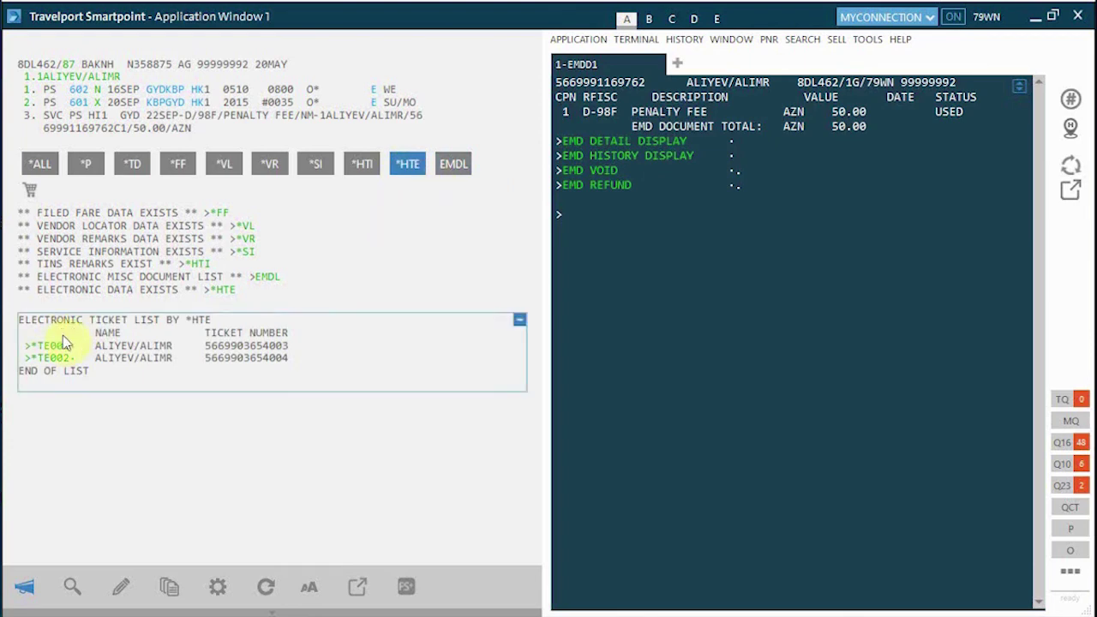
{"action": "left_click", "coordinate": [57, 347]}
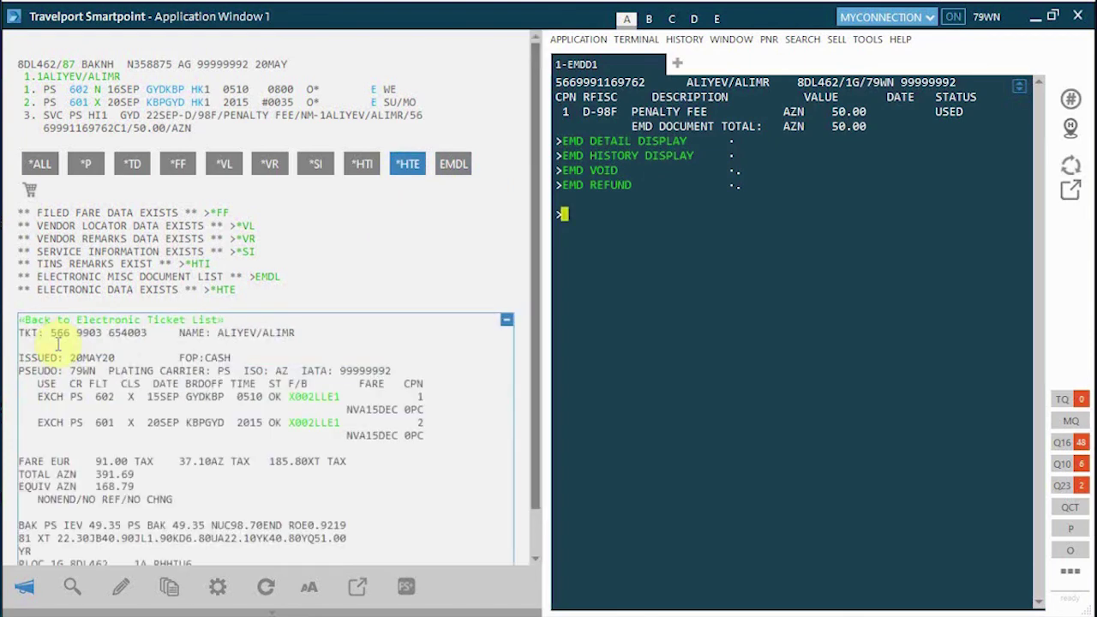
{"action": "left_click", "coordinate": [138, 320]}
{"action": "left_click", "coordinate": [60, 353]}
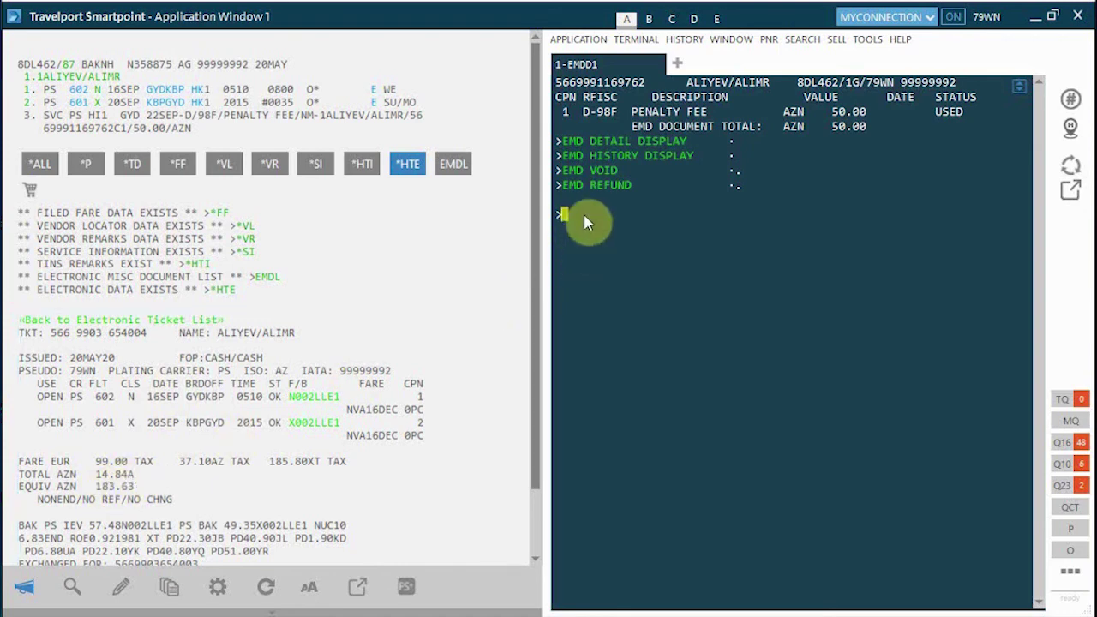
{"action": "type", "text": "IR"}
{"action": "key", "text": "Return"}
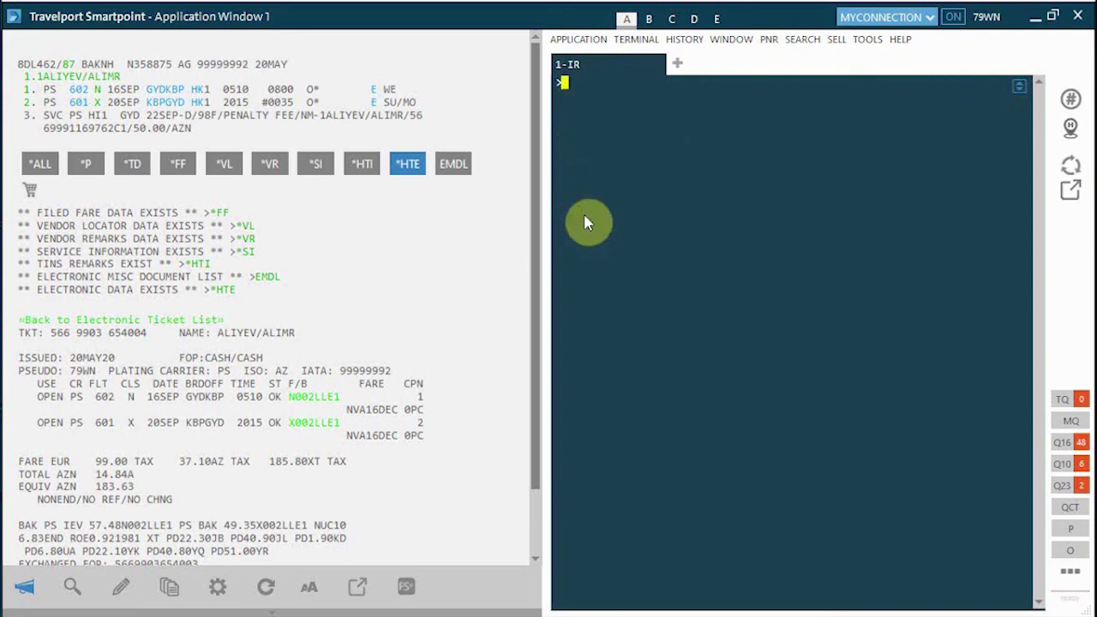